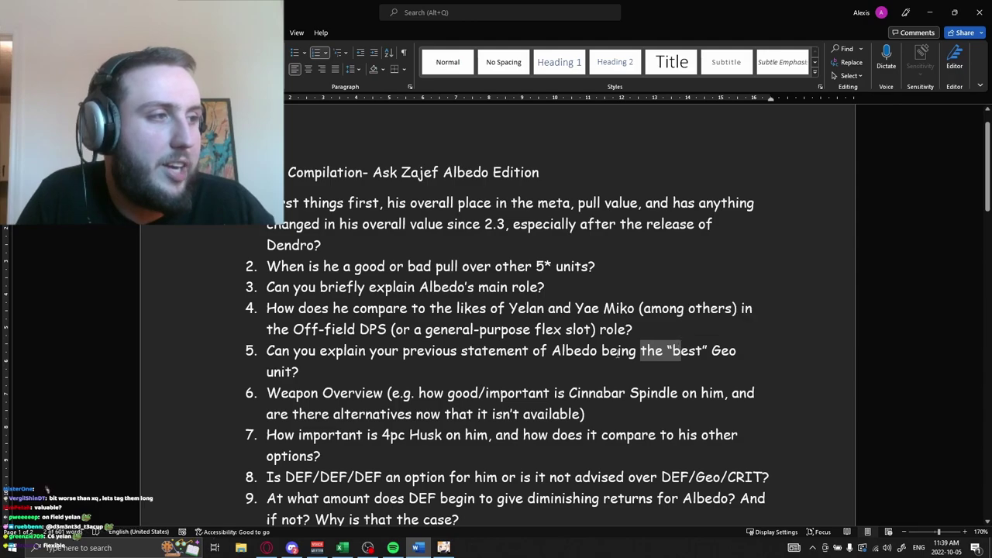
drag(602, 350, 665, 375)
click(350, 373)
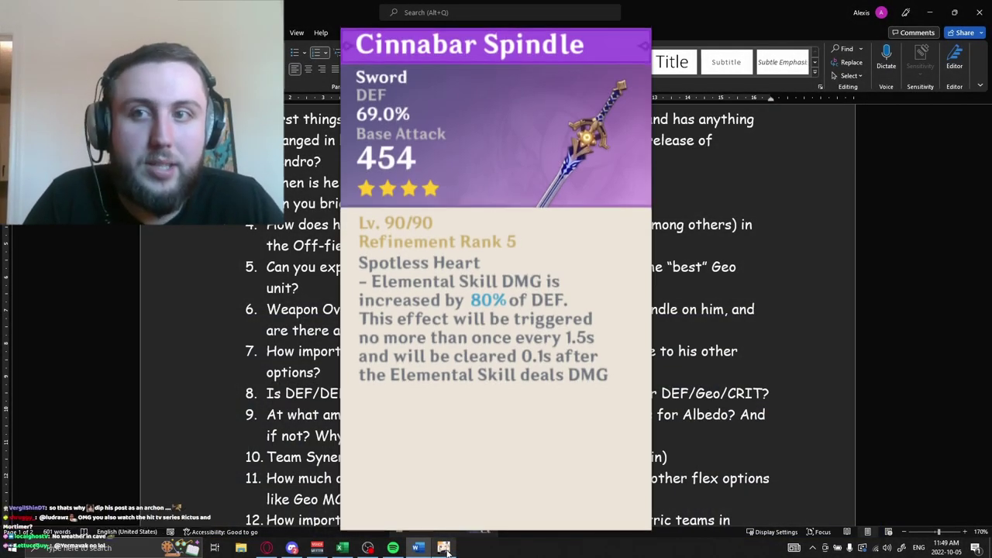
Switch to the game and open Albedo's character attributes.
click(444, 548)
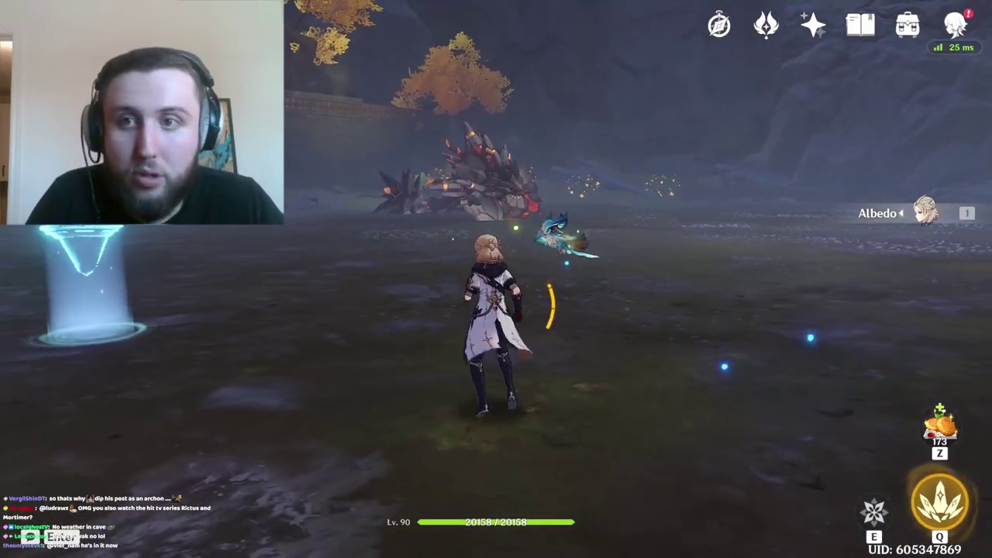
key(c)
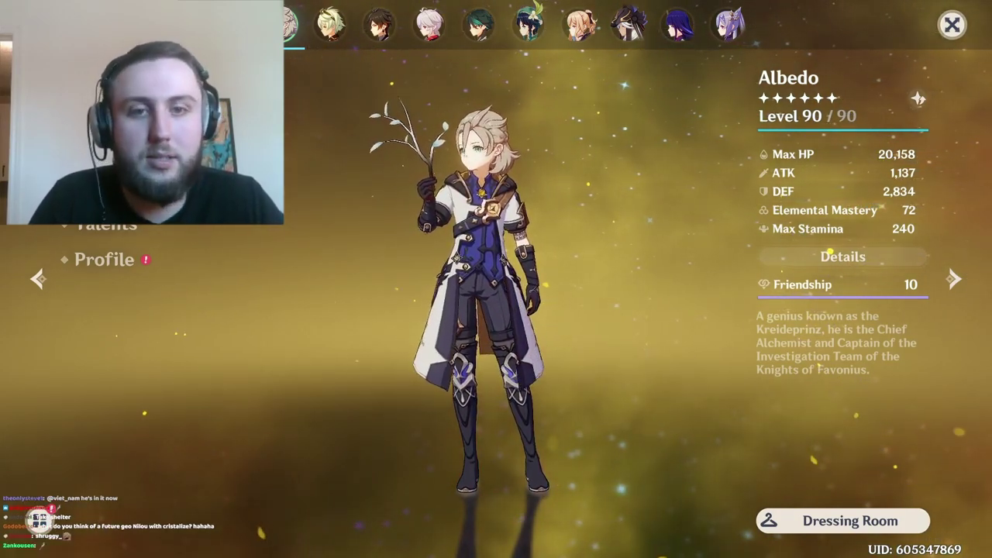
Switch to the Excel workbook and enter the column headings Cinnabar in B1 and Harbinger in C1.
key(alt+Tab)
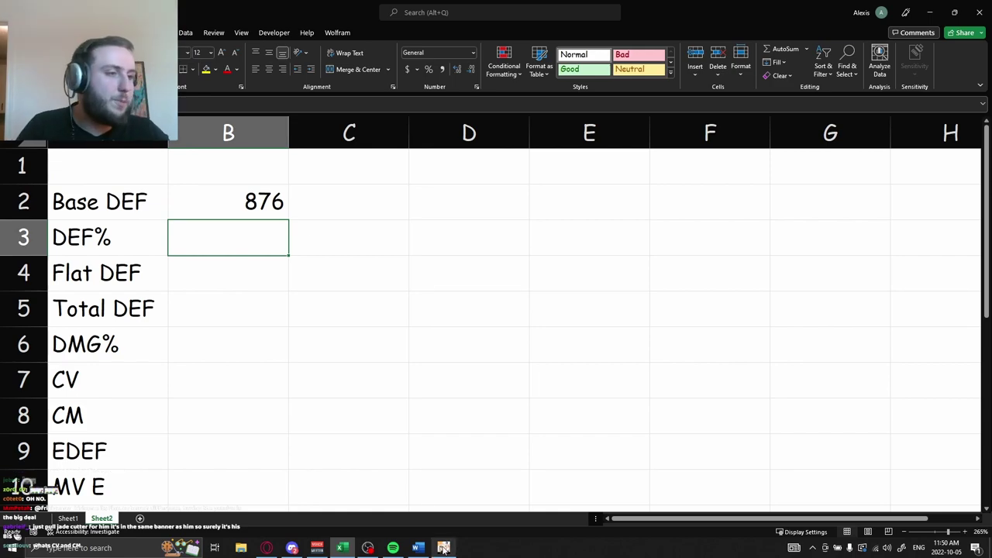
click(218, 164)
text(Cinnabar)
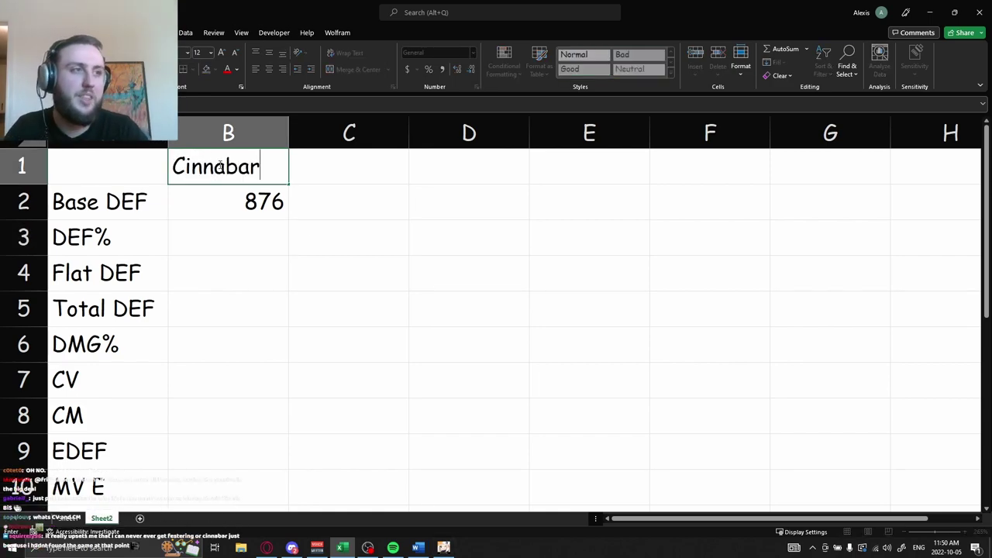
key(Tab)
text(Harbing)
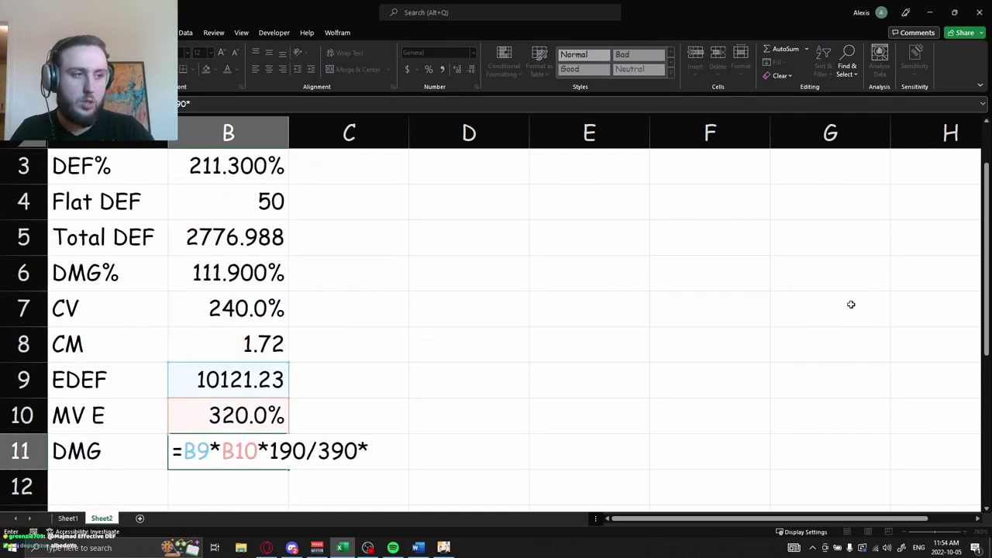
Complete the Cinnabar DMG formula in B11 as =B9*B10*190/390*1.05.
text(1.05)
key(ctrl+Return)
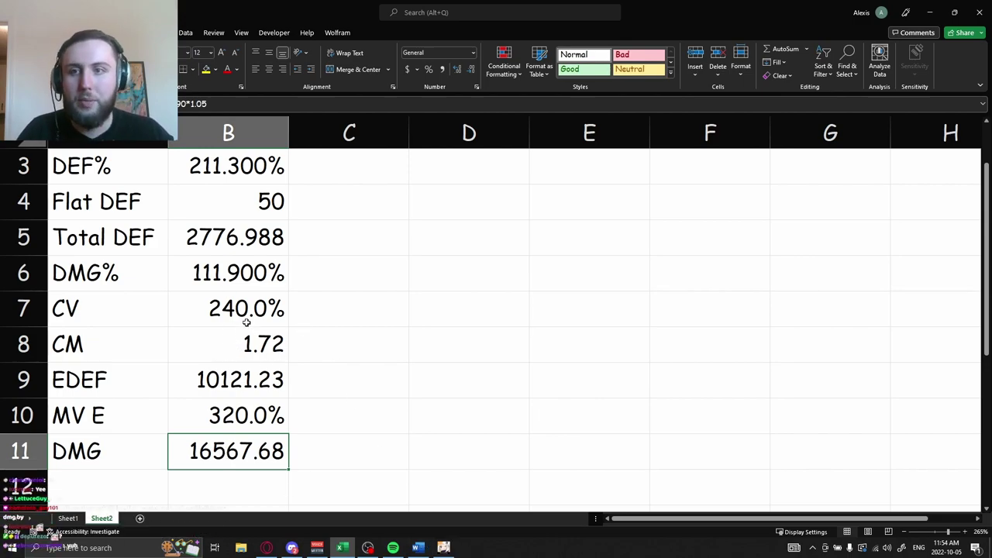
Change the final multiplier in the Cinnabar DMG formula in B11 to 1.15.
click(233, 414)
key(Down)
key(F2)
click(396, 443)
key(BackSpace)
text(1)
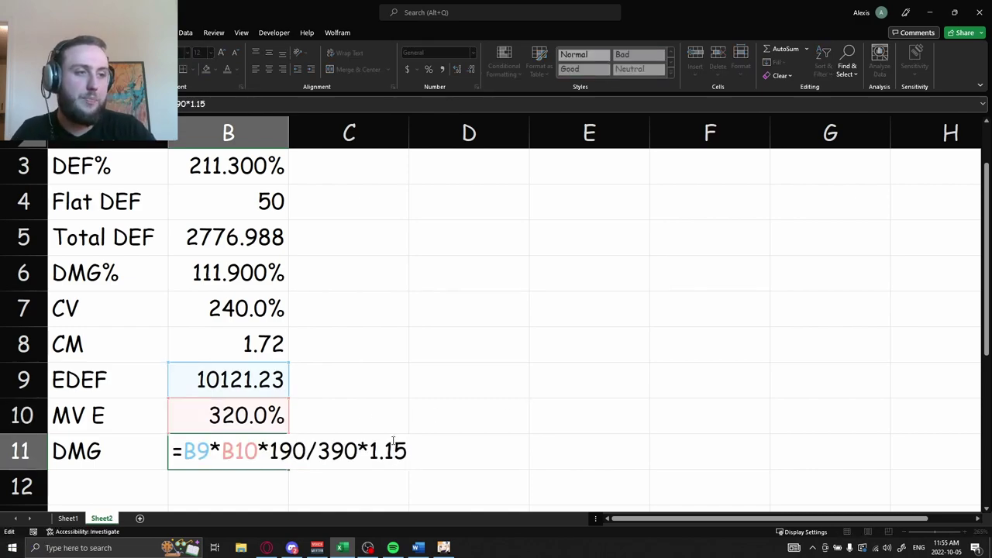
key(Return)
click(224, 444)
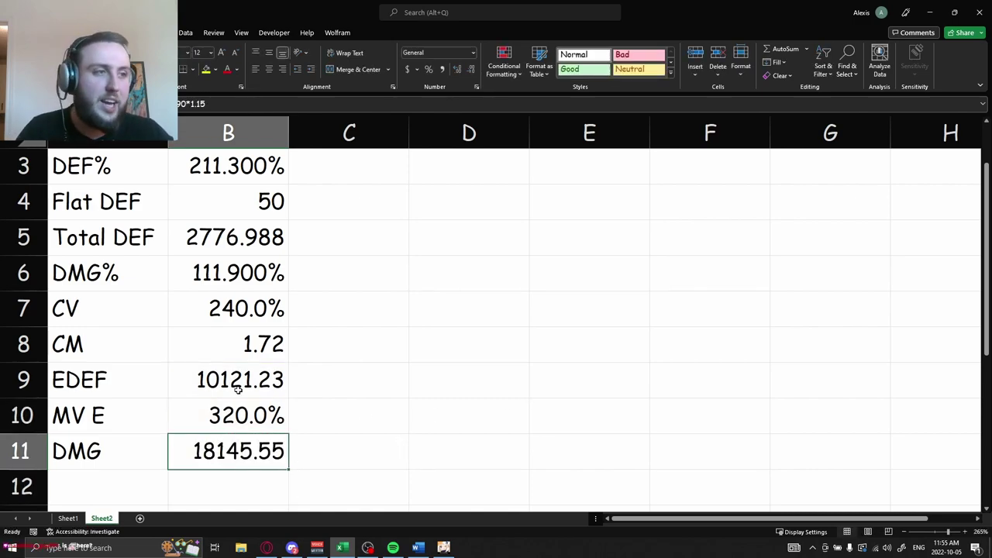
Try a value of 2.2 for the Cinnabar CM in B8.
click(210, 350)
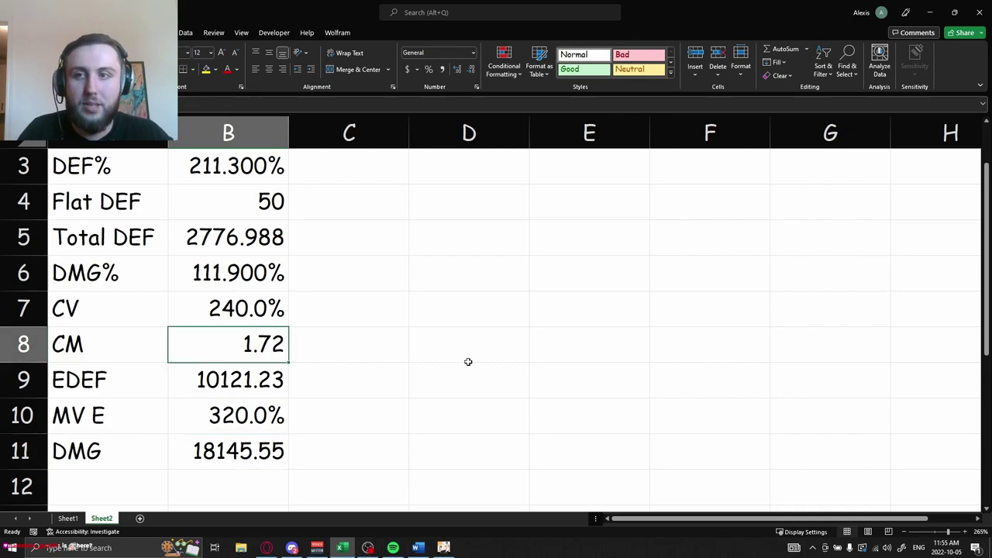
text(2.2)
key(Return)
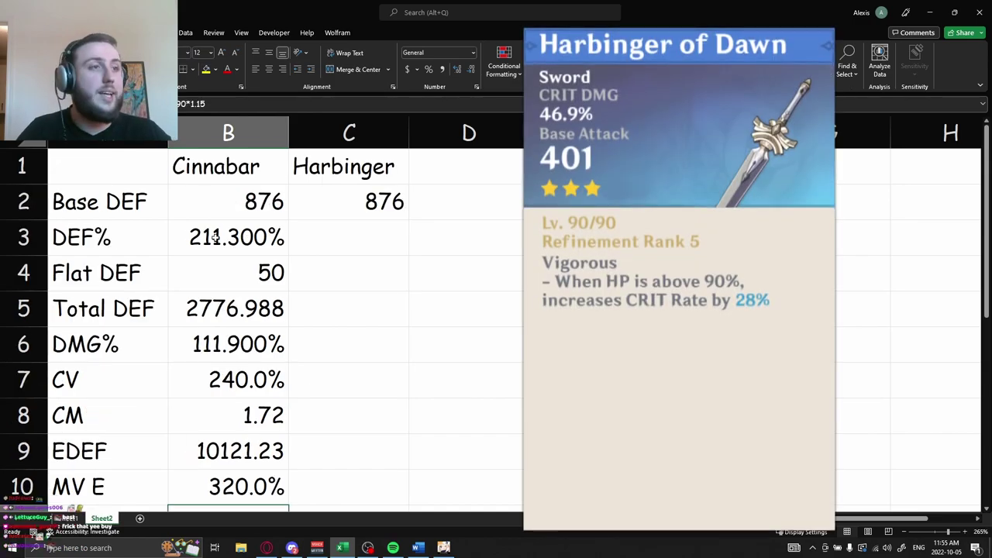
Select the Cinnabar values from DEF% down through DMG.
click(215, 238)
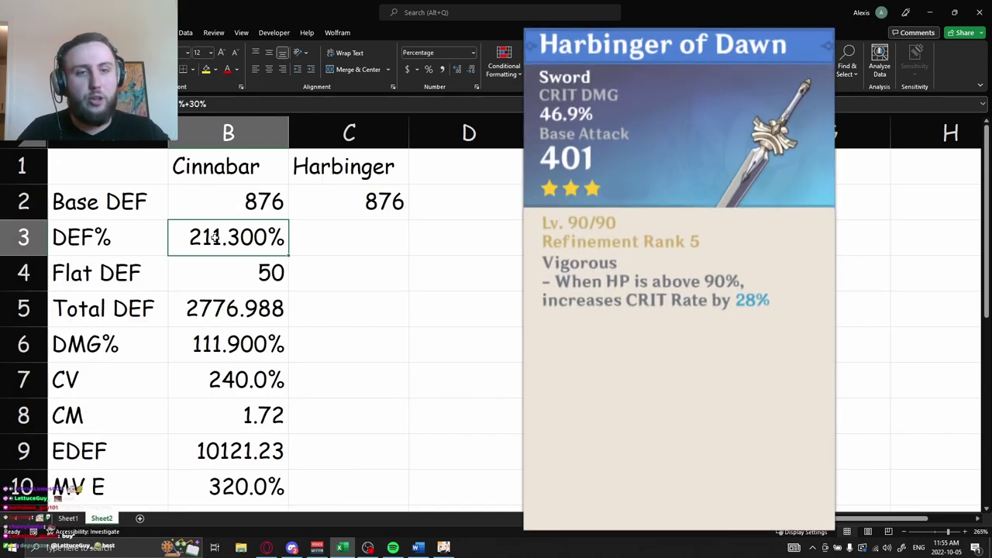
key(ctrl+shift+Down)
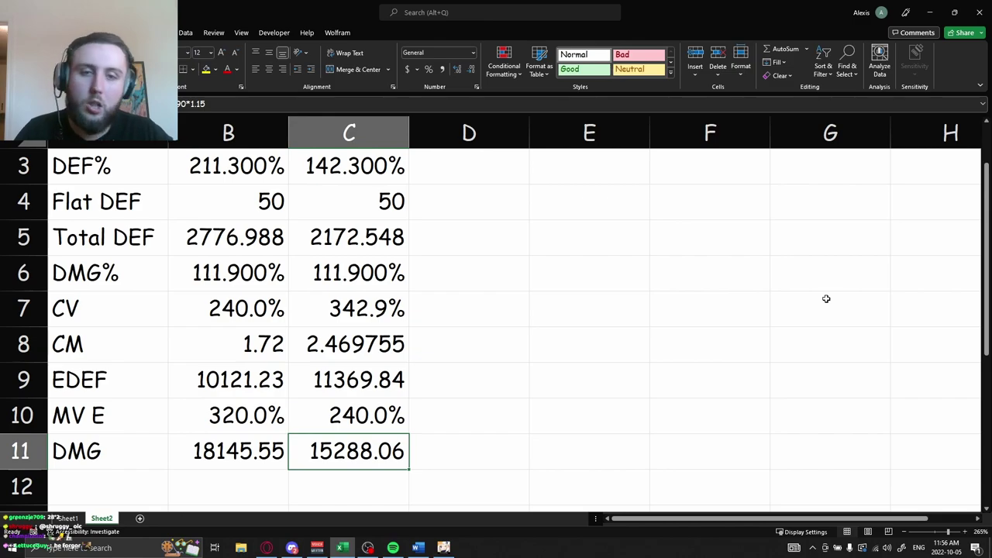
Try adding another 58.3% to the Harbinger DEF% formula in C3.
scroll(339, 222, up, 1)
click(352, 235)
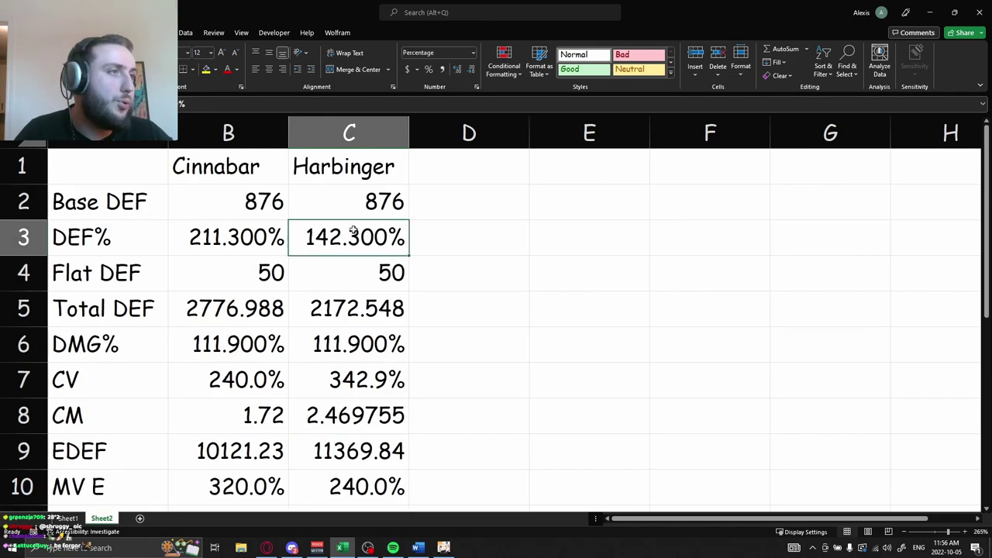
key(F2)
text(+58.3%)
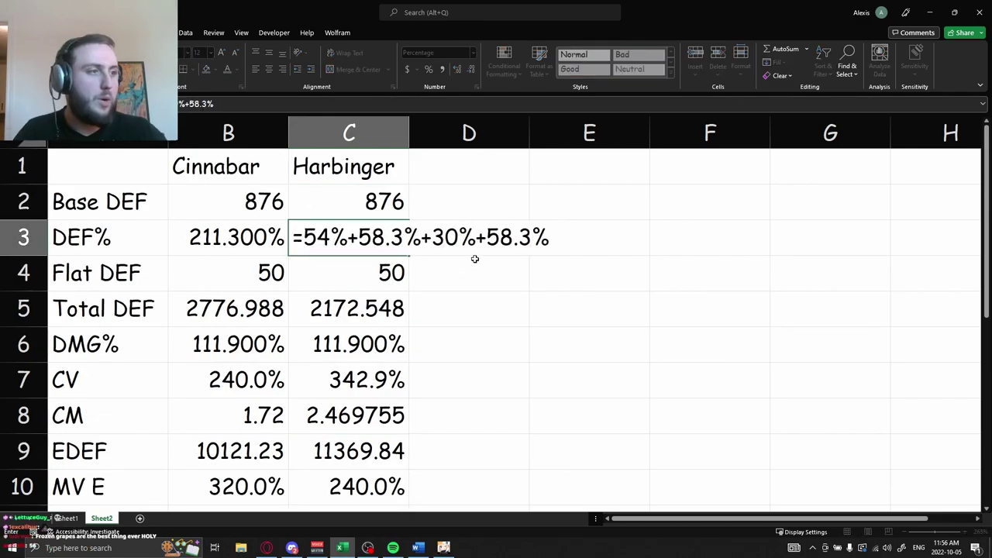
scroll(312, 310, down, 2)
key(Return)
scroll(356, 314, up, 1)
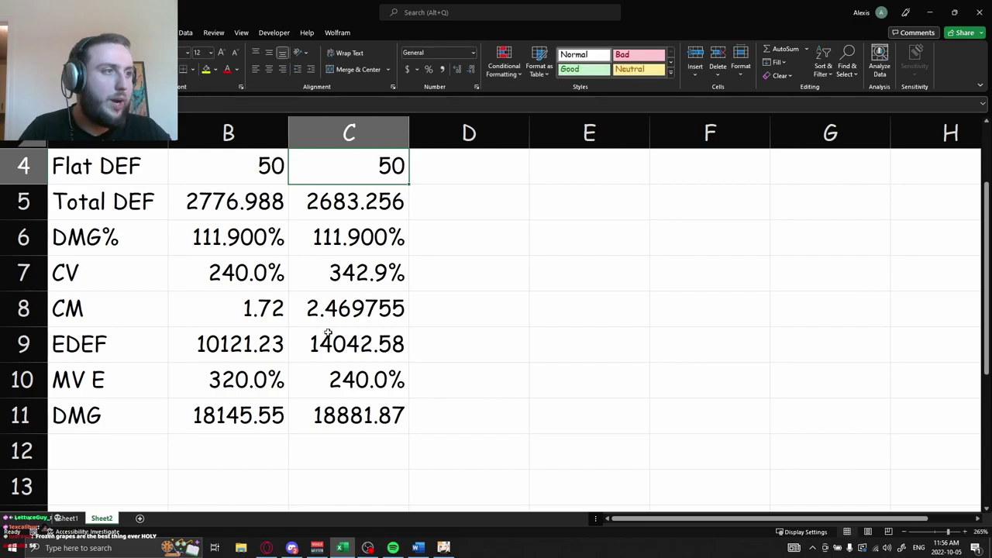
Try subtracting 62.2% from the Harbinger CV in C7, and undo the trial CV and DEF% changes.
double_click(349, 273)
text(-62.2%)
key(Return)
key(ctrl+z)
key(ctrl+z)
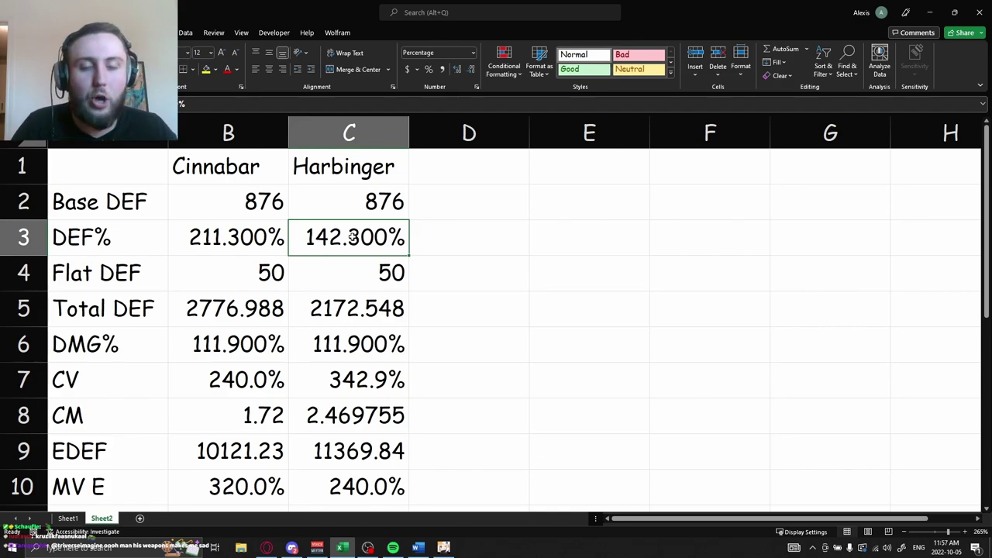
In B12, calculate the relative DMG gain of Cinnabar over Harbinger and format it as a percentage.
key(Up)
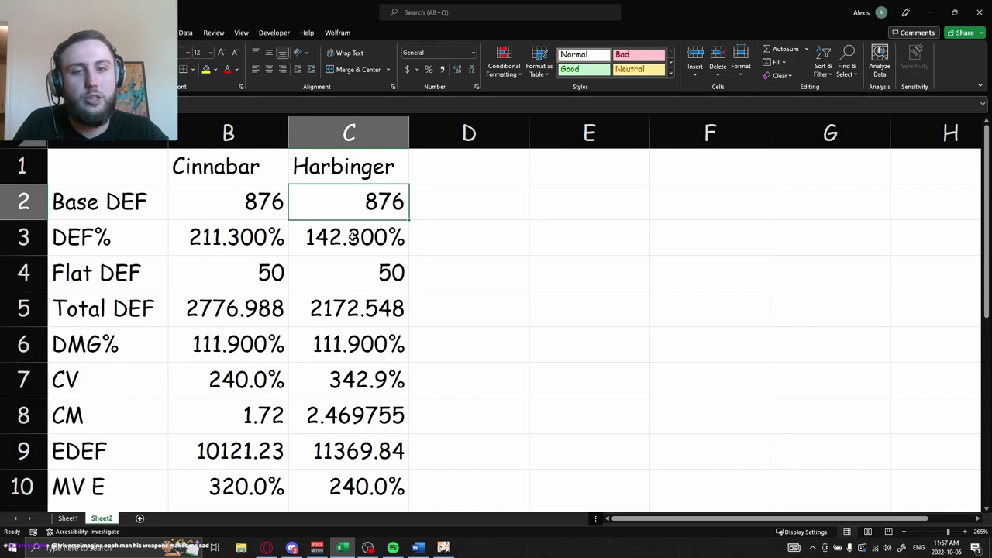
key(Up)
key(Left)
key(Down)
key(Down)
key(Down)
key(Down)
key(Down)
key(Down)
key(Down)
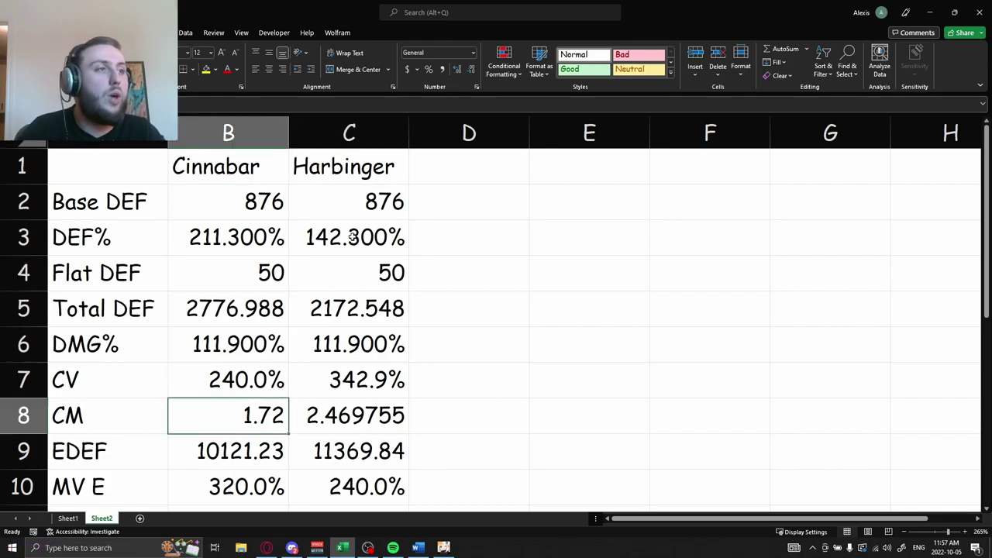
key(Down)
key(Down)
key(Down)
key(Down)
text(=)
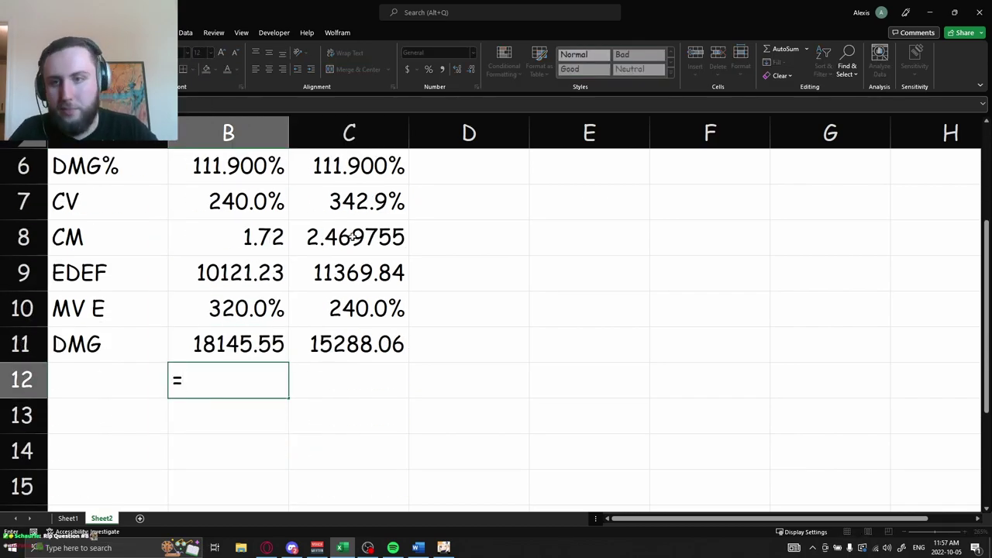
key(Up)
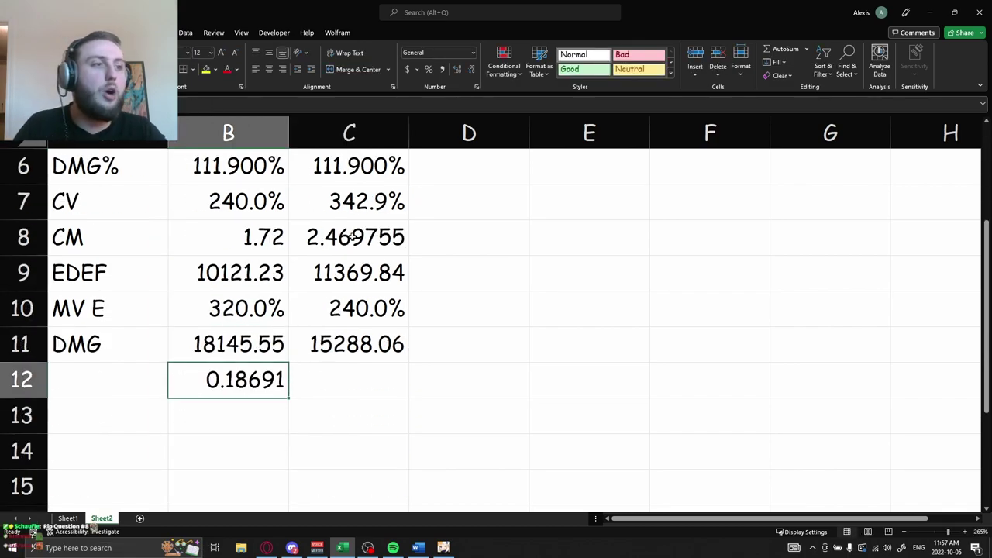
click(429, 68)
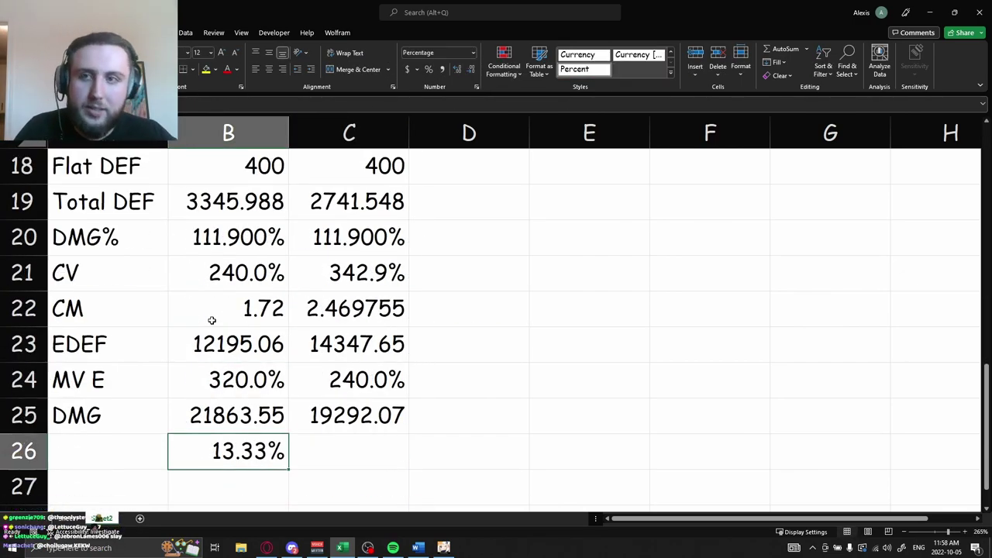
scroll(233, 388, up, 1)
scroll(240, 310, down, 2)
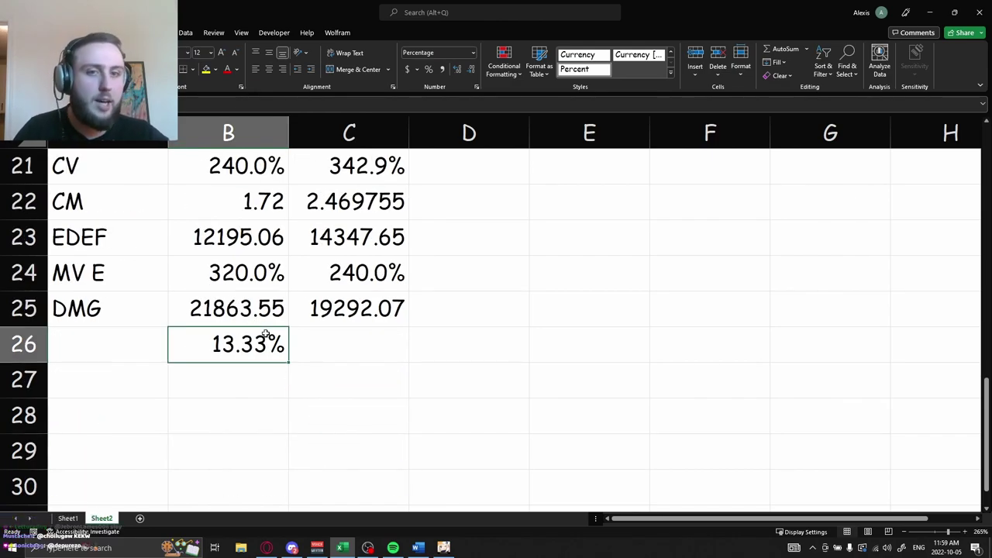
scroll(263, 325, up, 1)
key(alt+Tab)
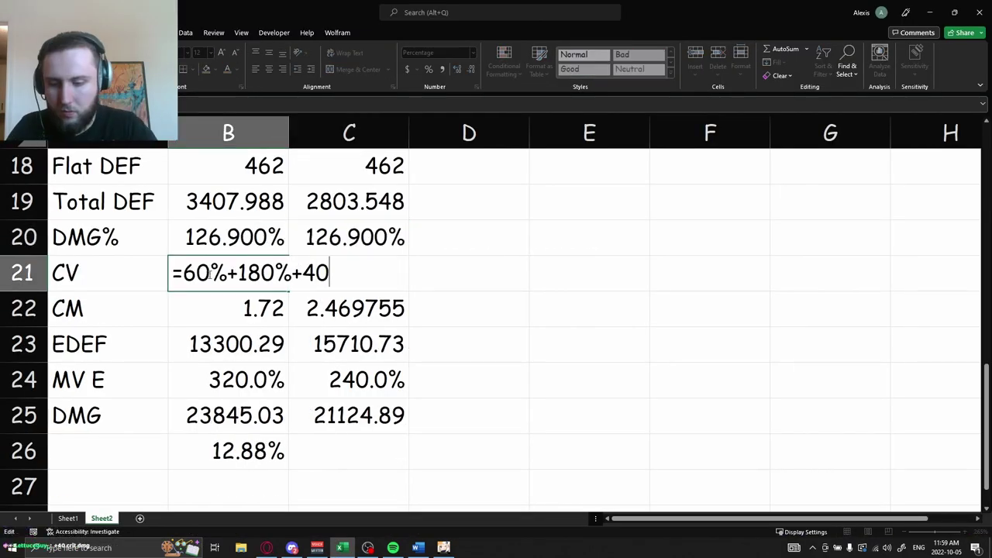
Set the Cinnabar CV formula in B21 of the second comparison to =60%+180%+40%.
text(%)
key(Return)
click(248, 457)
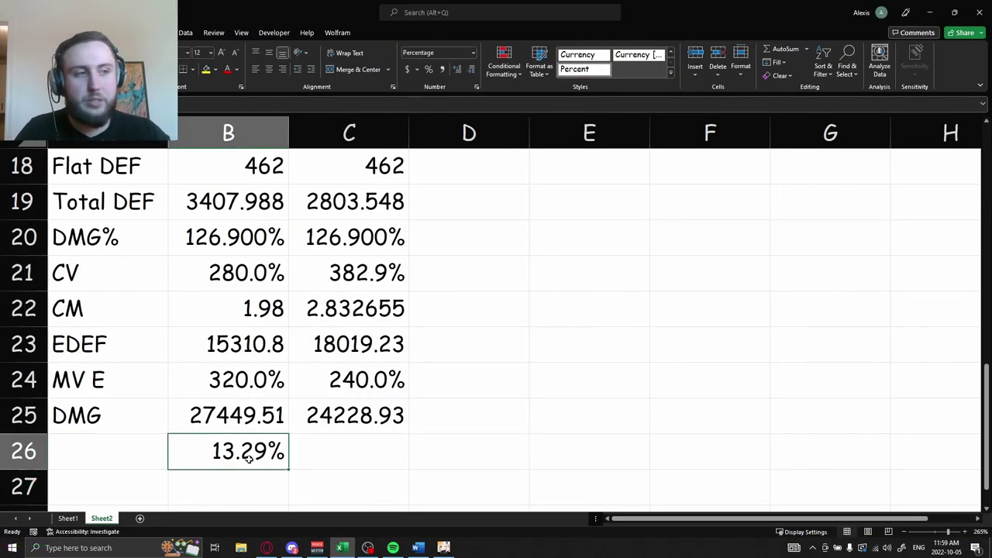
Compare the Cinnabar and Harbinger figures in both tables, including the relative DMG differences in B12 and B26.
scroll(233, 421, up, 5)
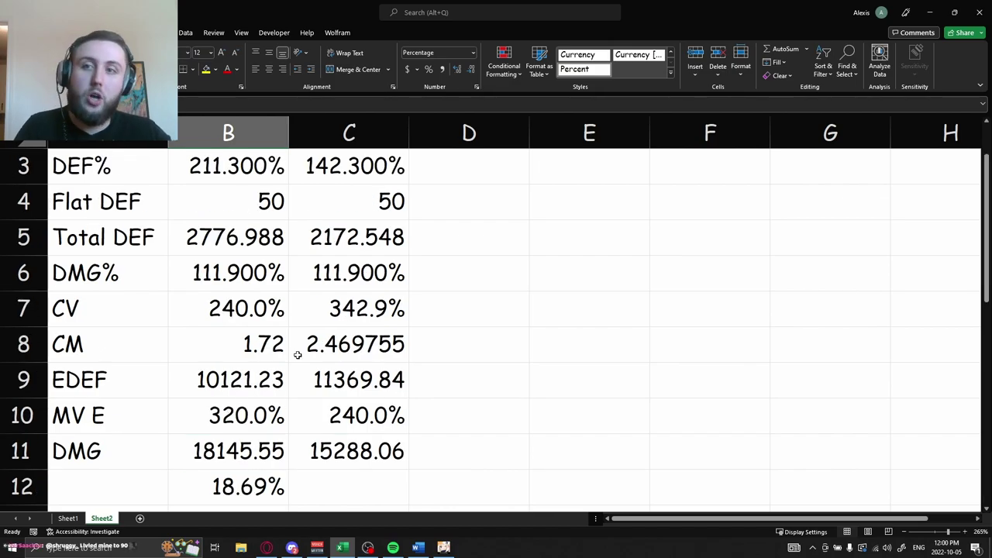
scroll(200, 241, up, 1)
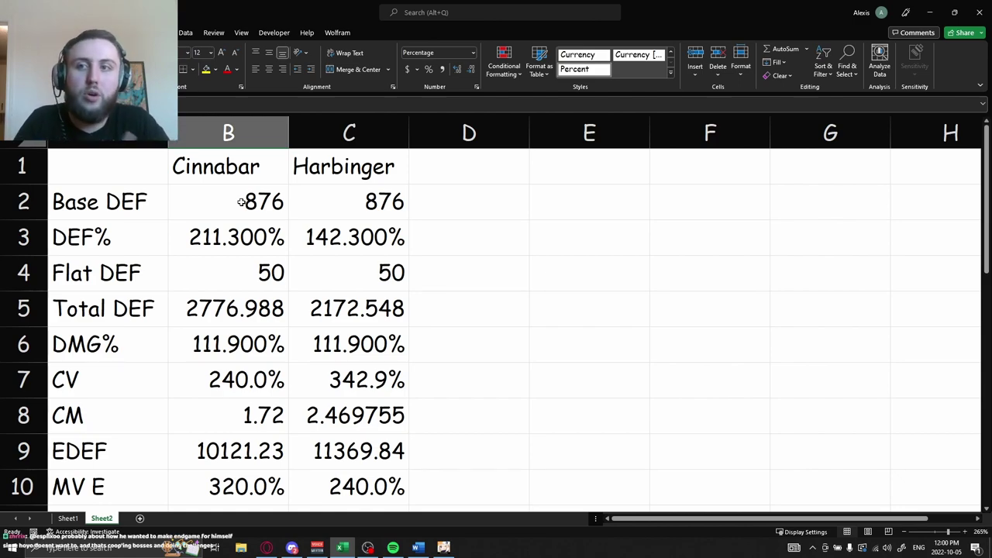
drag(357, 214, 339, 260)
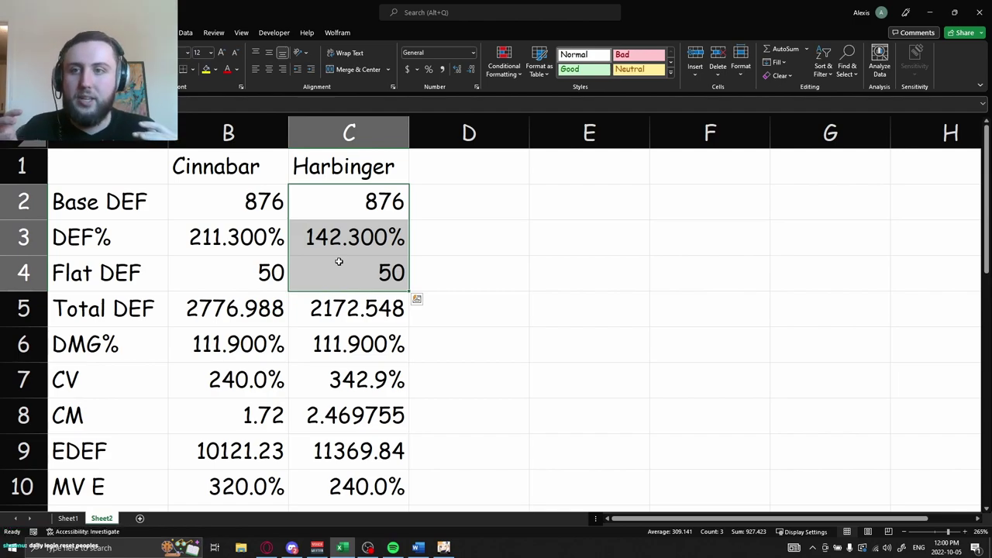
scroll(244, 379, down, 2)
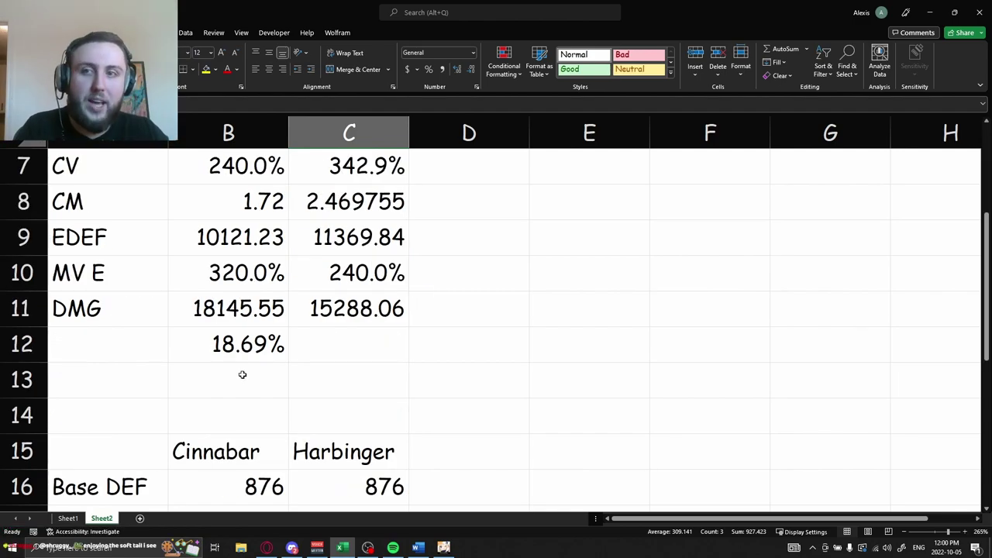
scroll(233, 373, down, 1)
click(211, 241)
scroll(215, 282, down, 2)
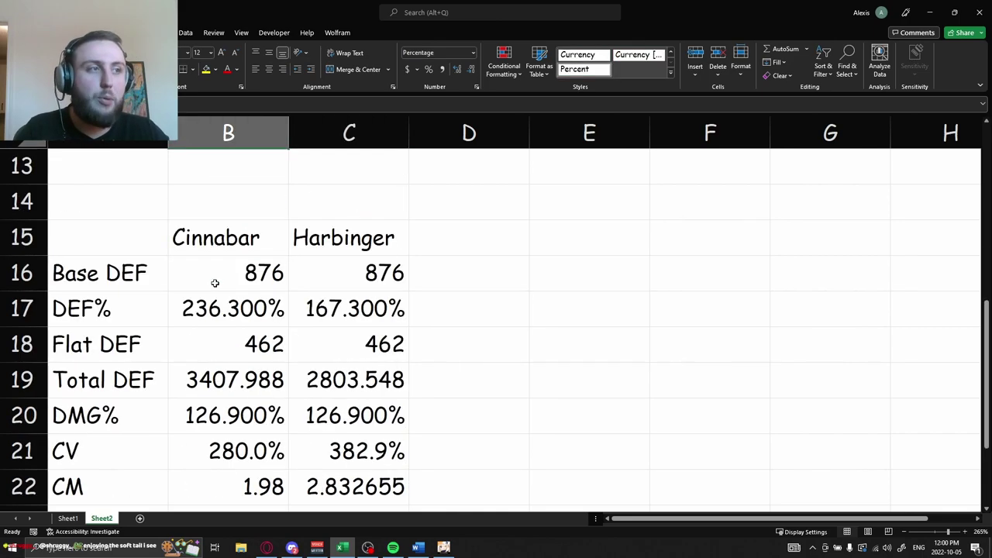
scroll(215, 283, down, 1)
click(239, 427)
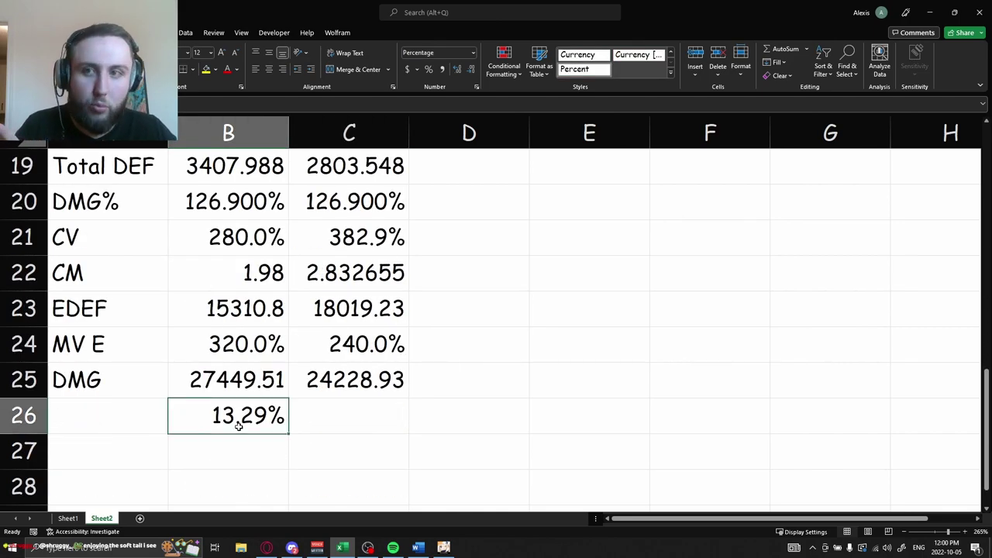
scroll(207, 435, up, 4)
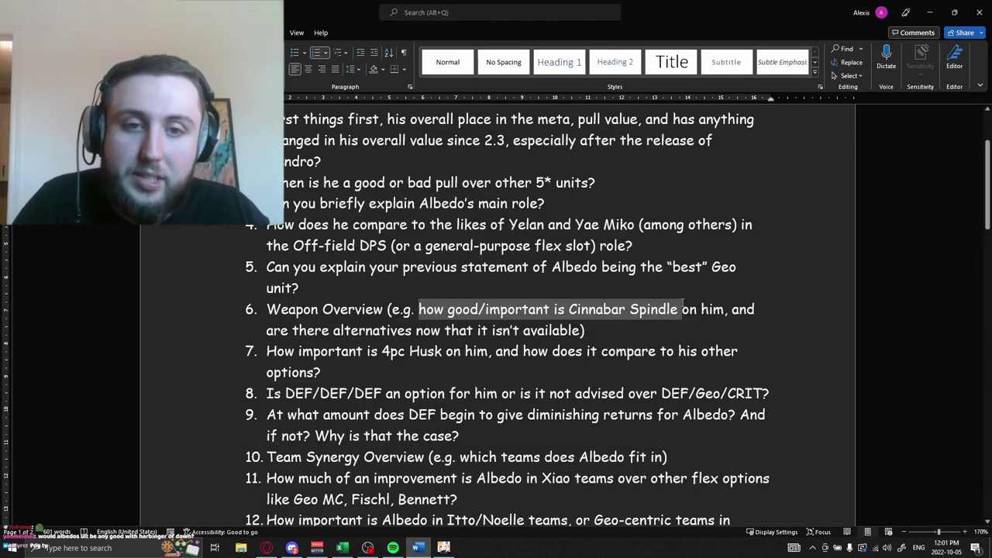
drag(486, 310, 552, 310)
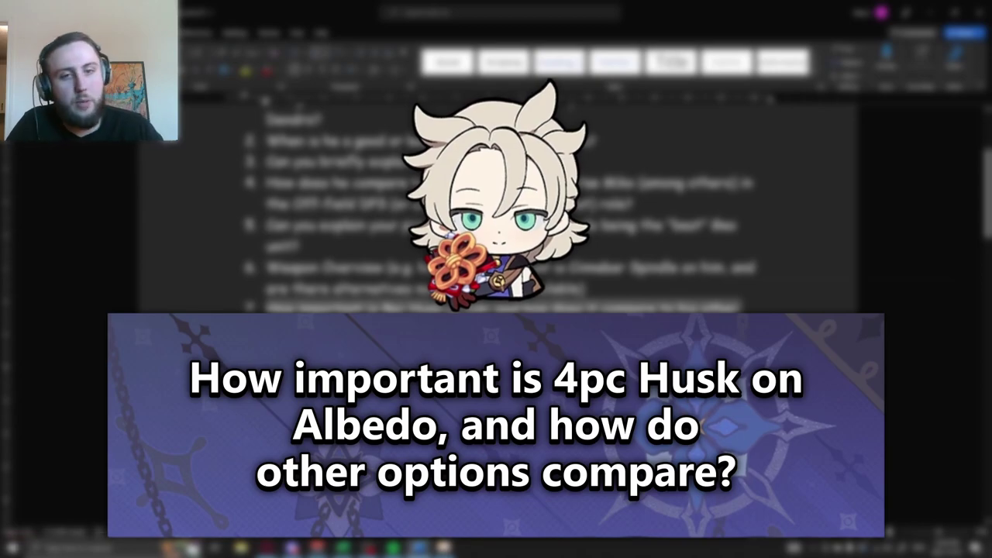
click(403, 330)
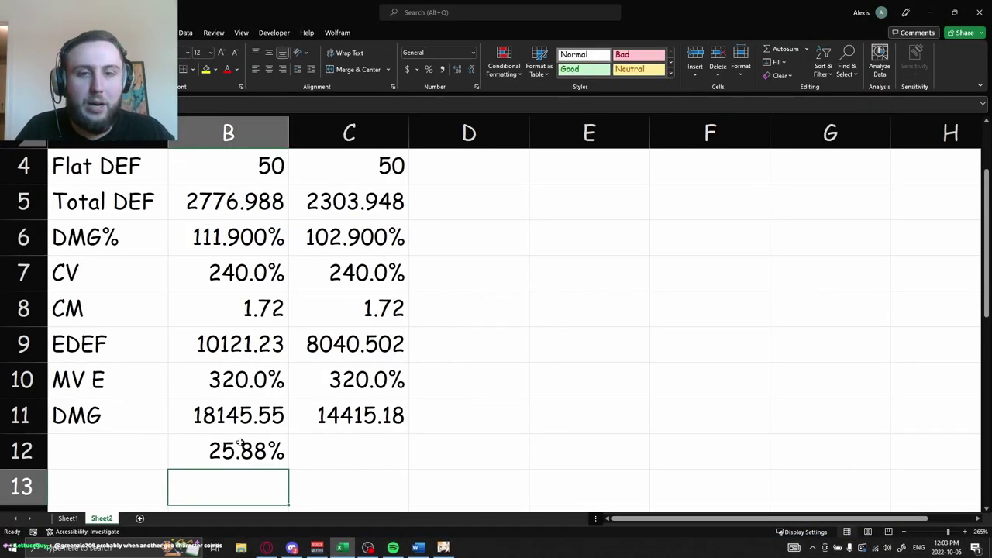
click(239, 445)
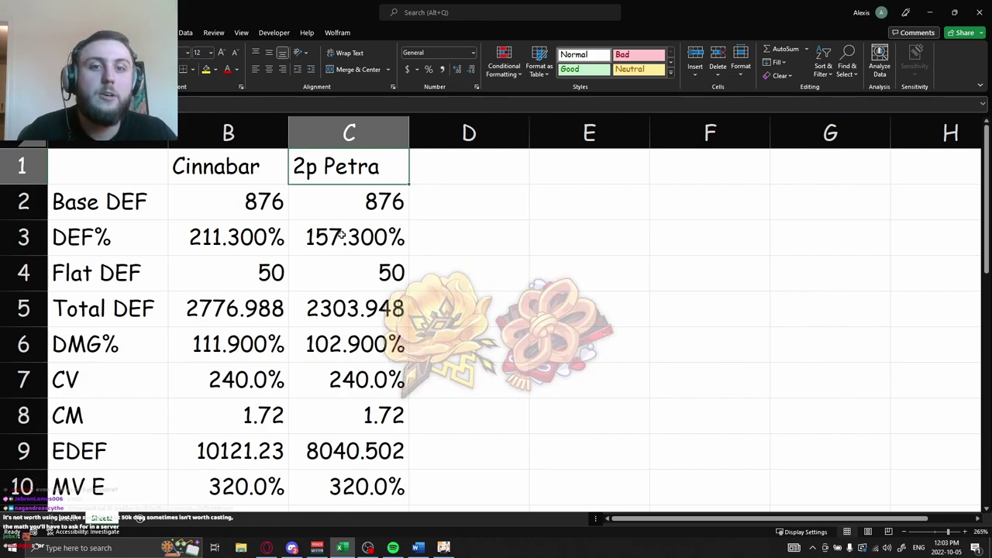
Add an extra 30% to the 2p Petra DEF% formula in C3 and compare the DMG results in row 11 and B12.
key(Down)
double_click(348, 241)
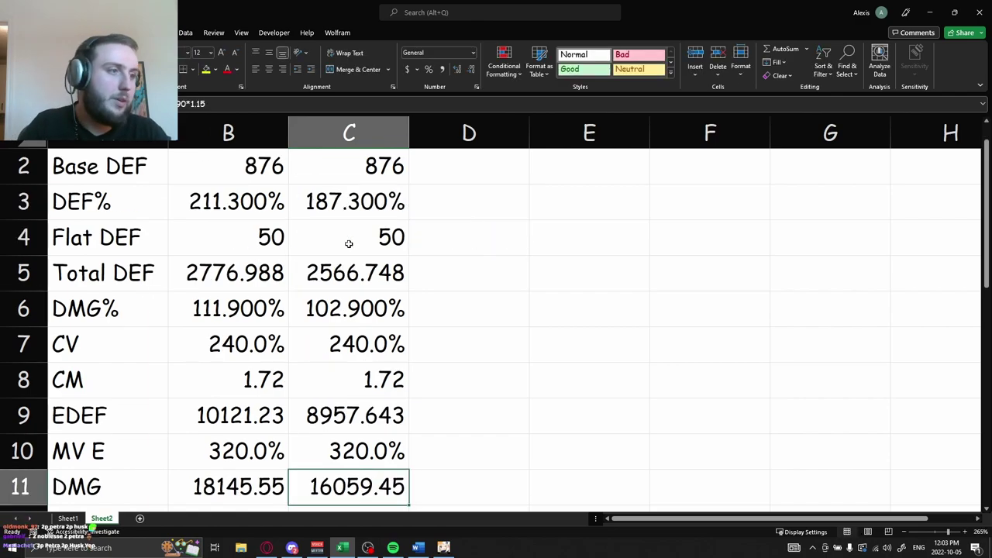
key(Down)
key(Down)
key(Left)
key(Up)
key(Up)
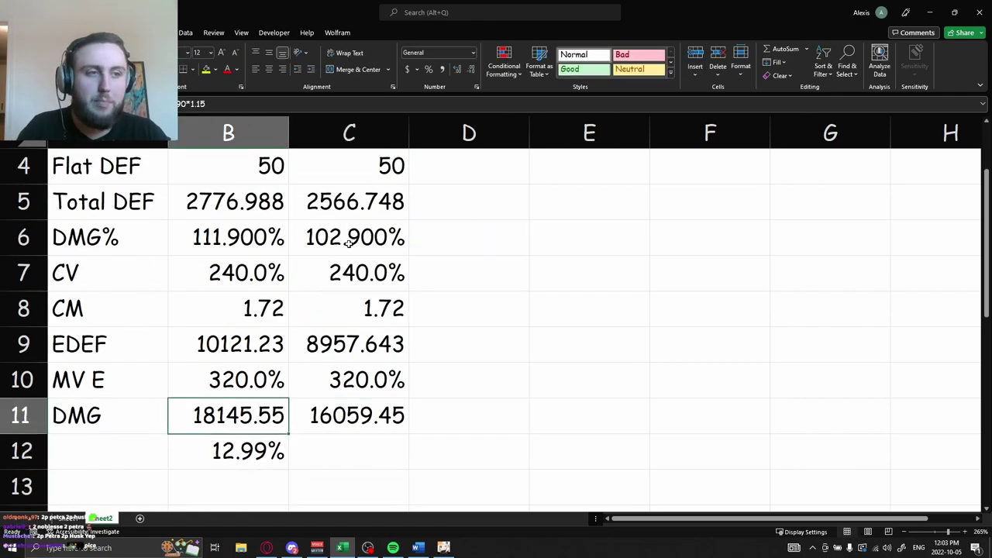
key(Down)
key(Up)
key(Right)
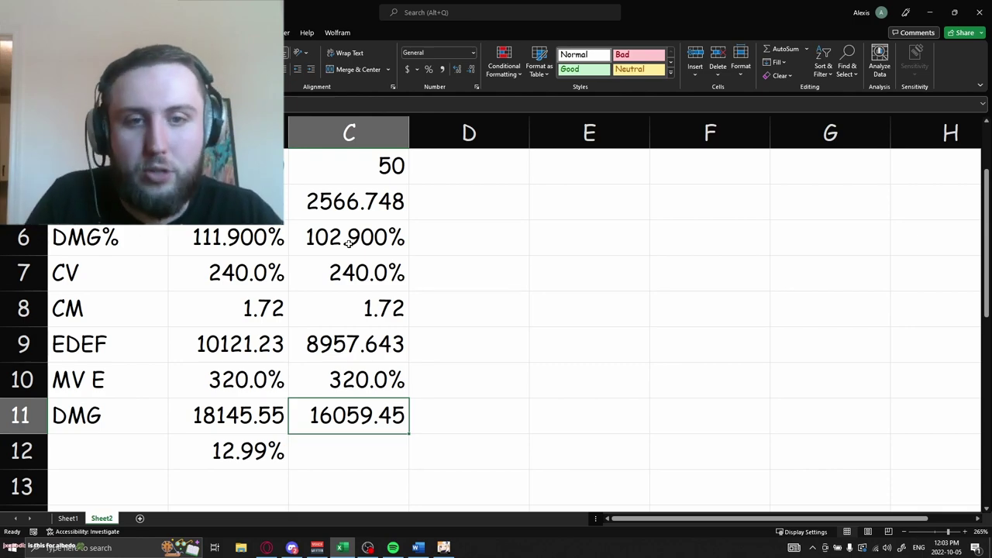
Remove the extra 30% from the 2p Petra DEF% formula in C3 and review the DMG difference in B12.
key(ctrl+Up)
key(Down)
key(Down)
key(F2)
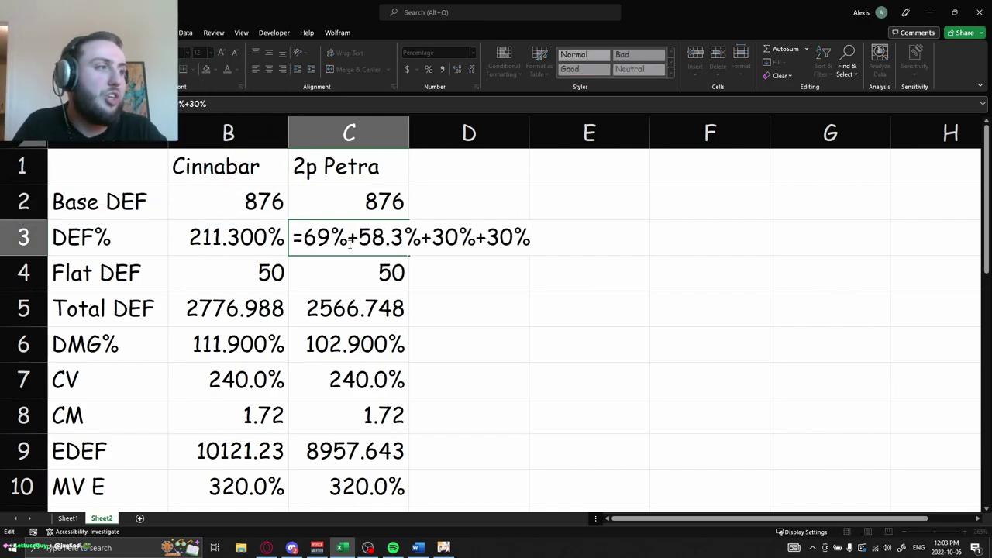
key(BackSpace)
key(BackSpace)
key(BackSpace)
key(BackSpace)
key(Down)
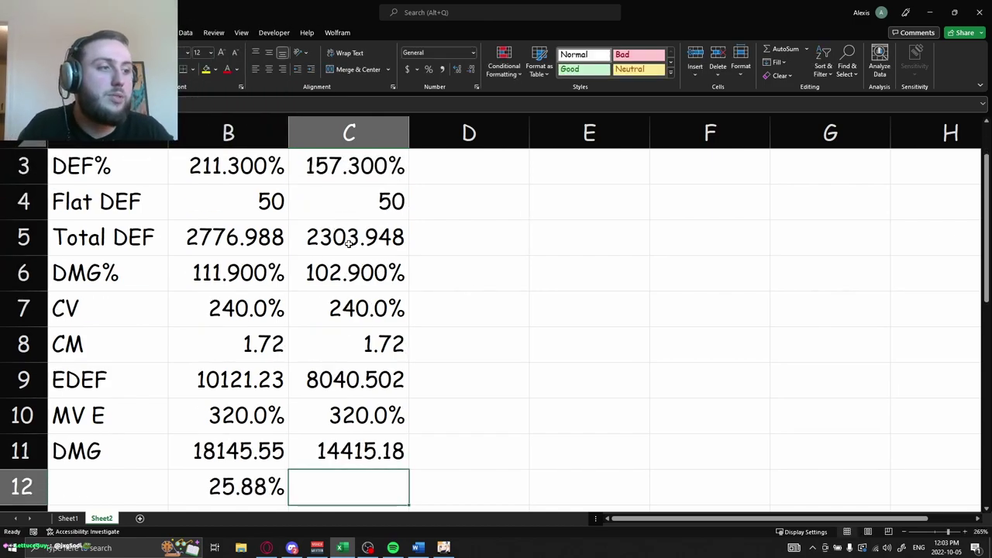
key(Left)
key(Right)
key(Down)
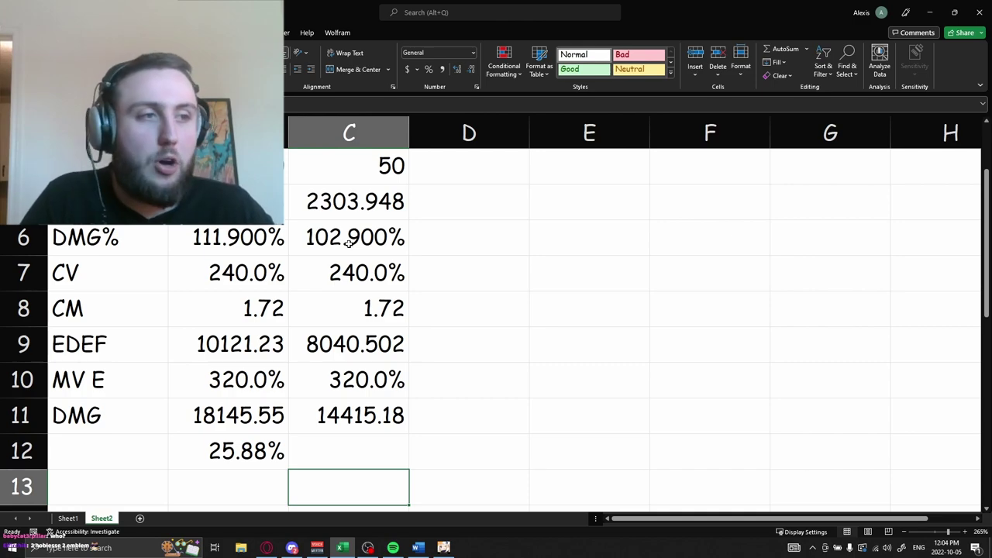
key(Up)
key(Up)
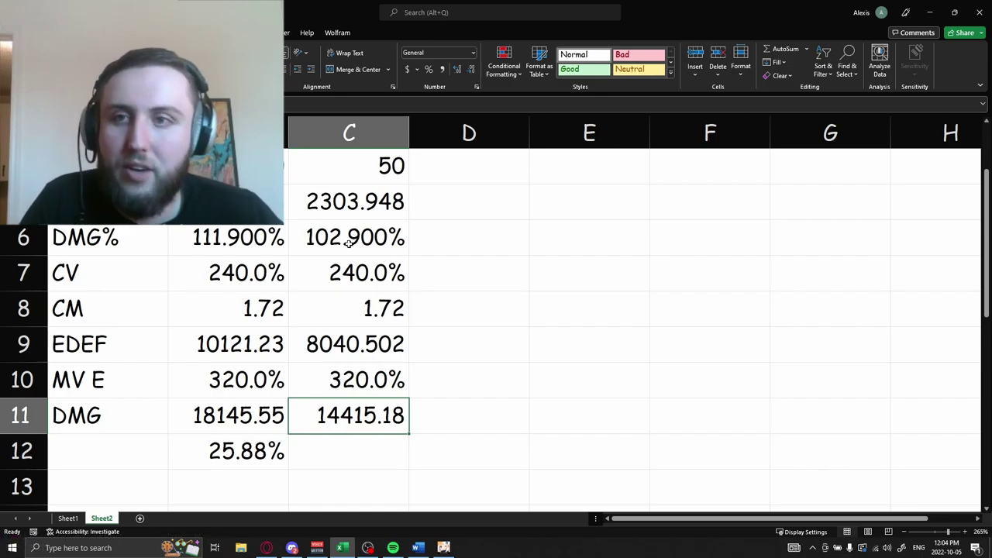
key(alt+Tab)
key(alt+Tab)
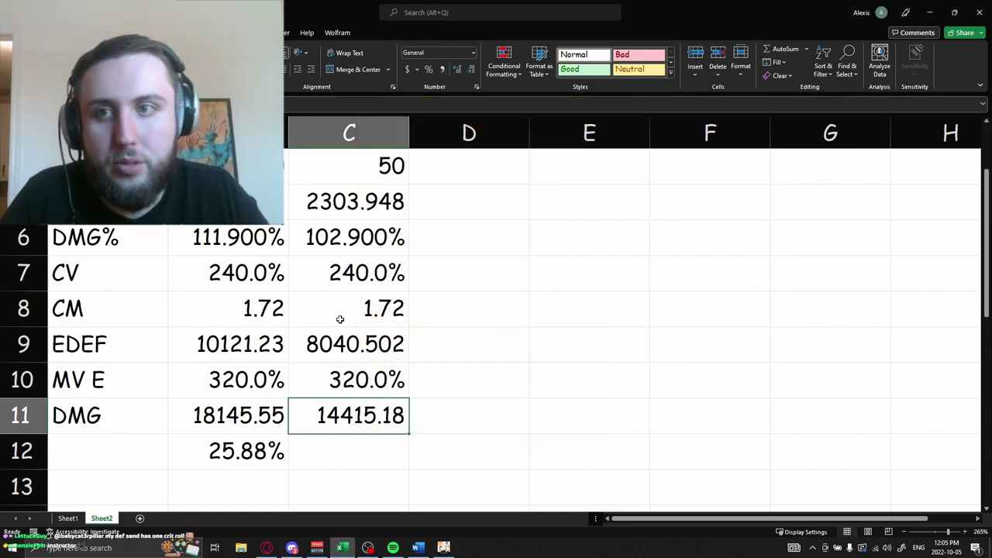
key(alt+Tab)
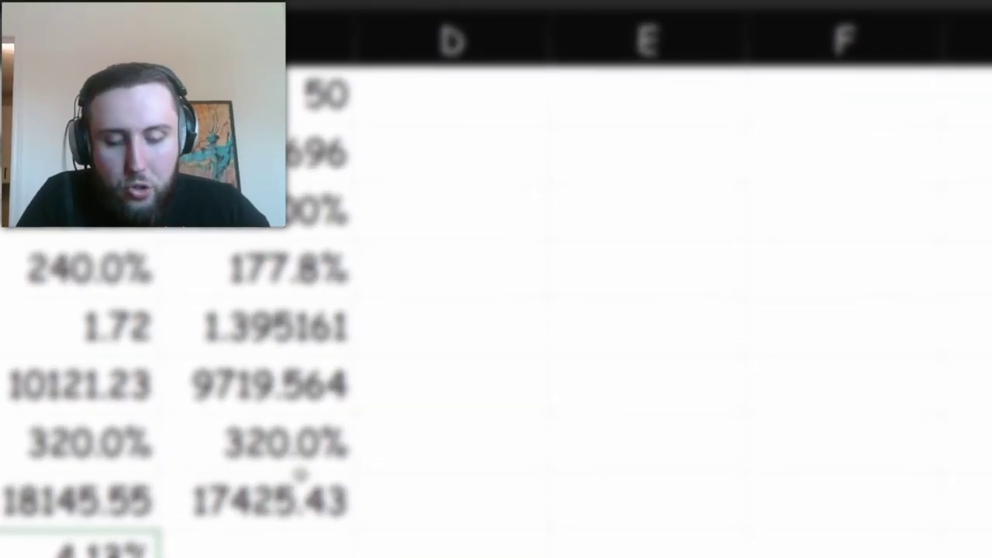
key(Down)
key(Down)
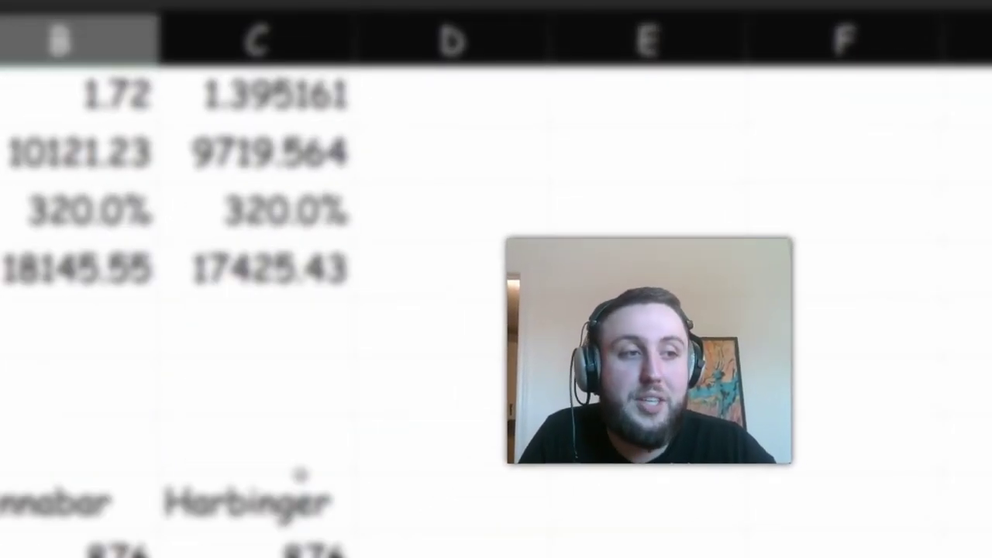
key(Up)
key(Up)
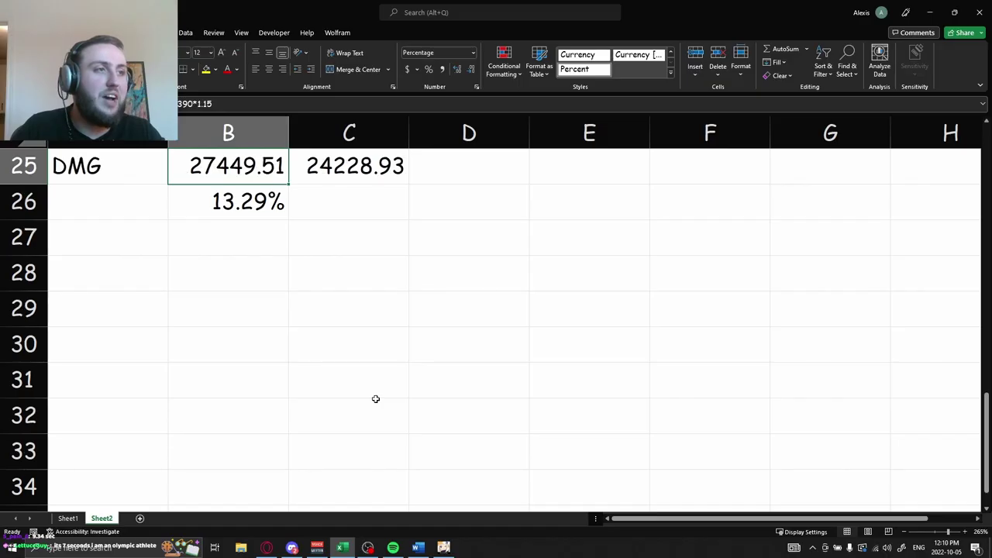
key(Down)
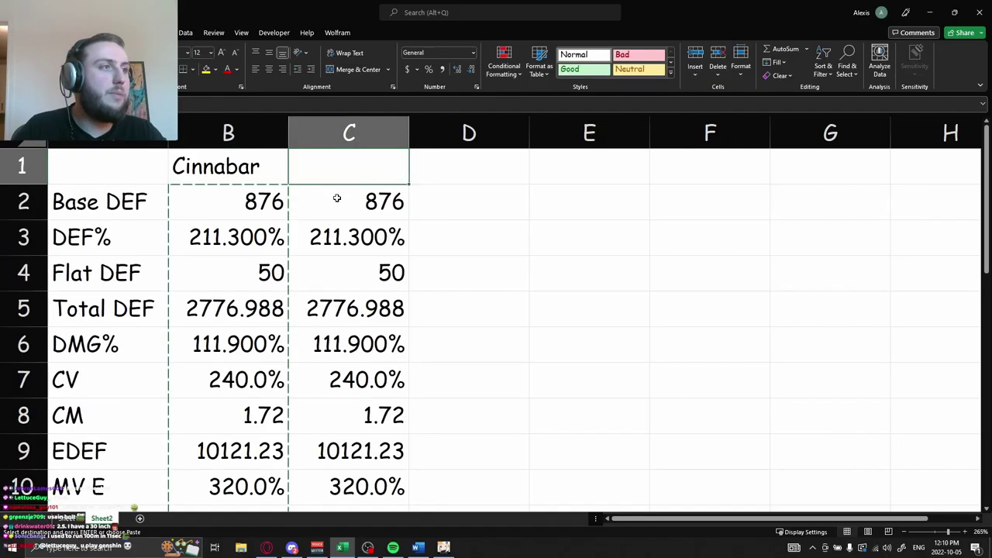
Set the second column's DEF% in C3 to the Cinnabar DEF% in B3 plus 5%.
key(Down)
key(F2)
text(+54%+58.3%+30%+5)
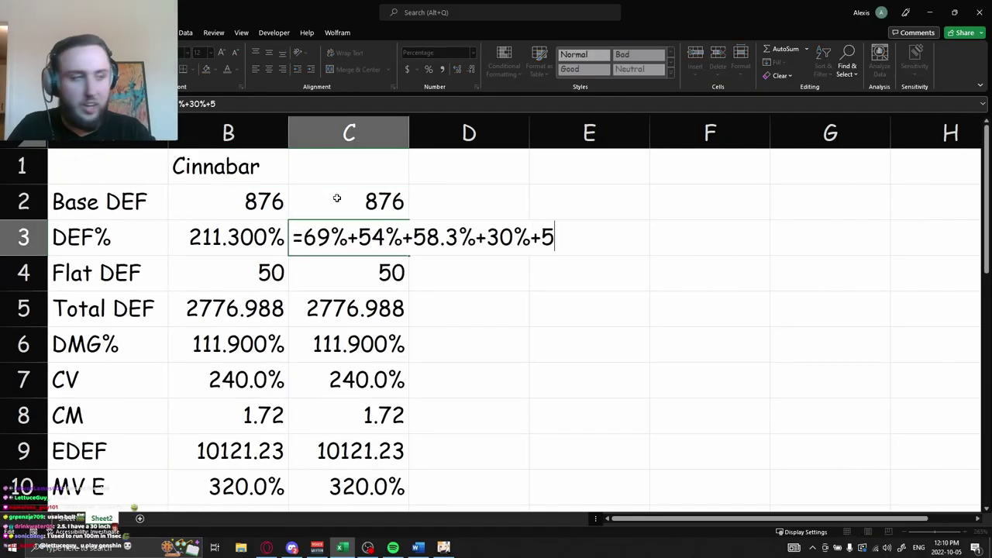
key(Escape)
text(=)
key(Return)
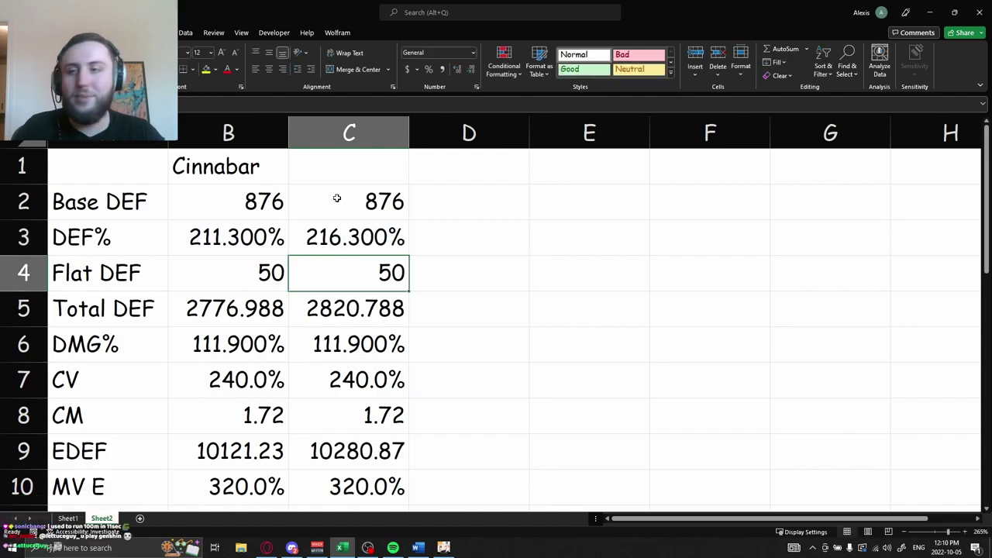
In C12, calculate the absolute DMG difference between the two columns with =C11-B11.
key(ctrl+Down)
key(Down)
text(=)
key(Up)
text(-)
key(Up)
key(Left)
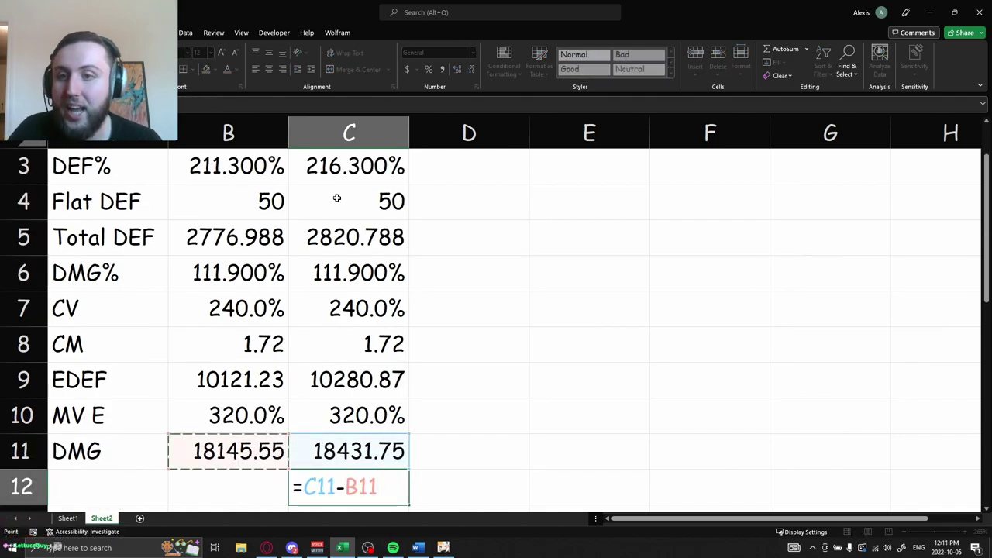
key(Return)
Try adding 100% to the Cinnabar DEF% formula in B3 and check the absolute DMG difference in C12.
key(Up)
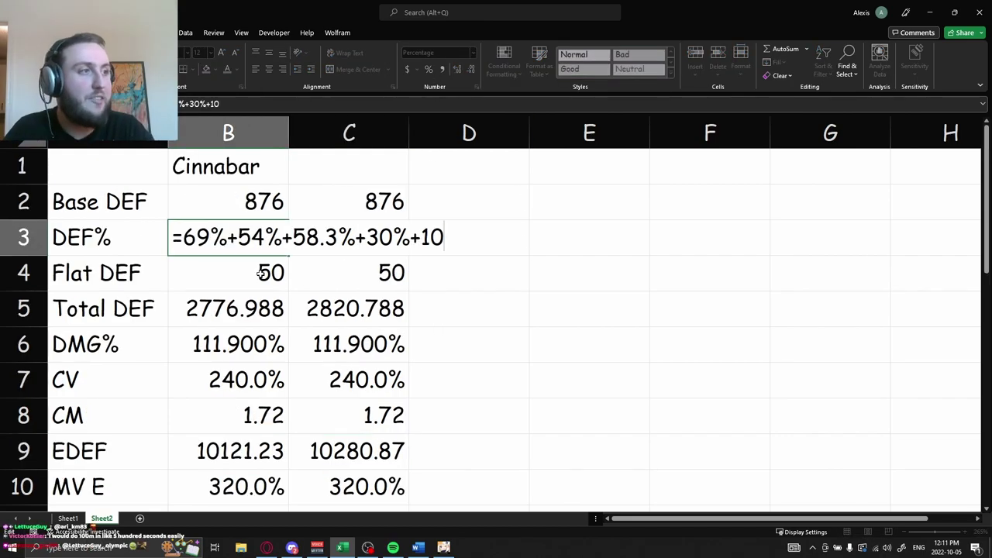
text(0%+100%)
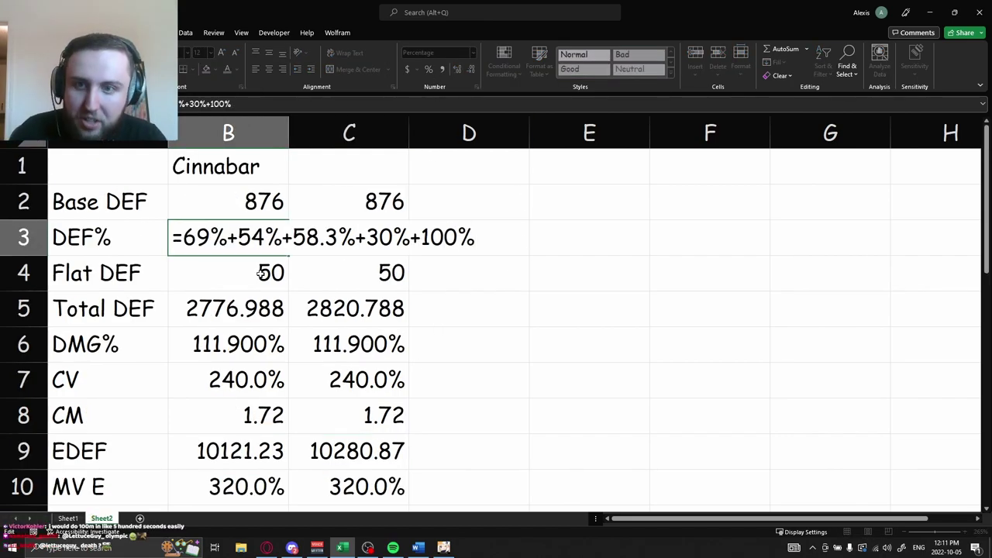
key(Return)
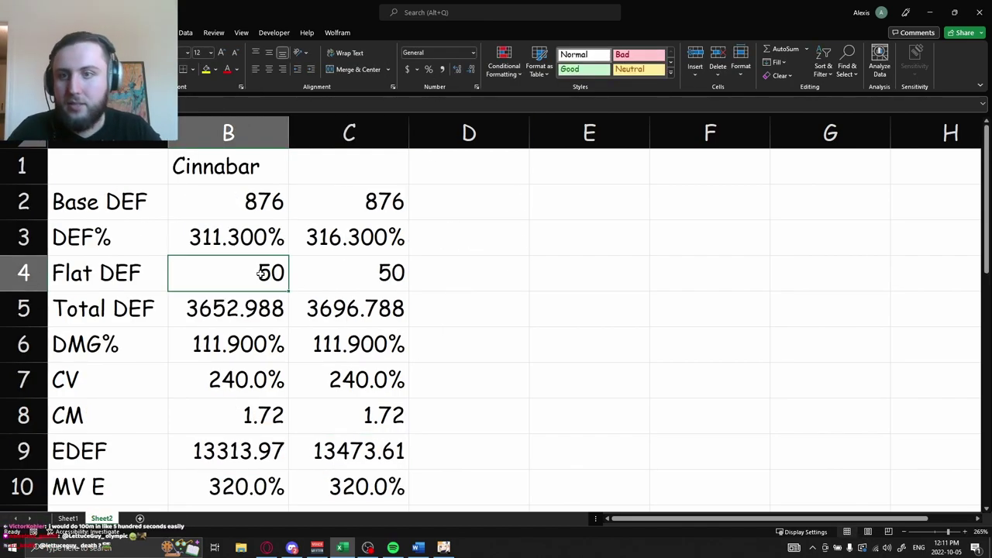
key(ctrl+Down)
scroll(649, 268, down, 2)
key(Down)
key(Right)
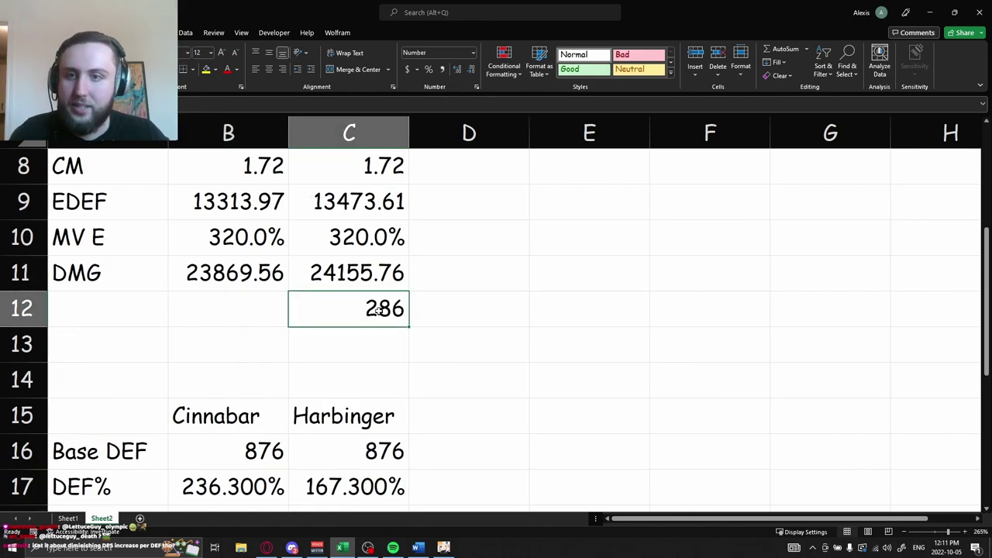
scroll(353, 341, up, 1)
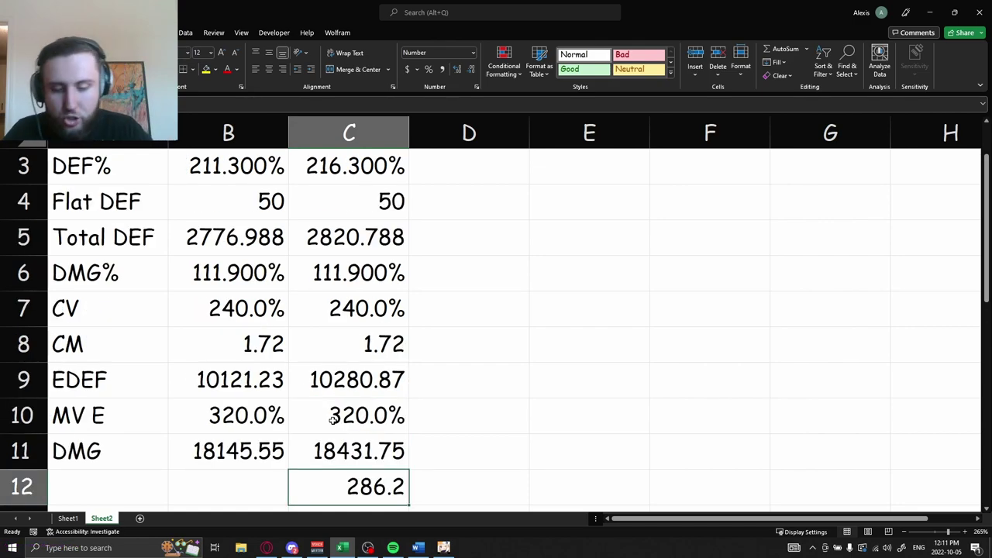
Replace the formula in C12 with =C11/B11-1 and format the result as a percentage.
text(=C11/B11-1)
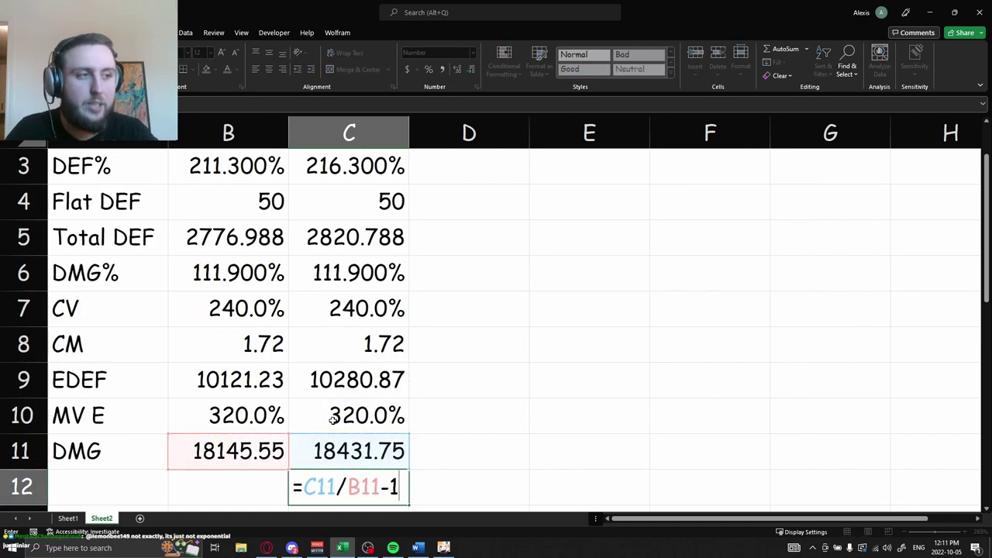
key(Return)
key(Up)
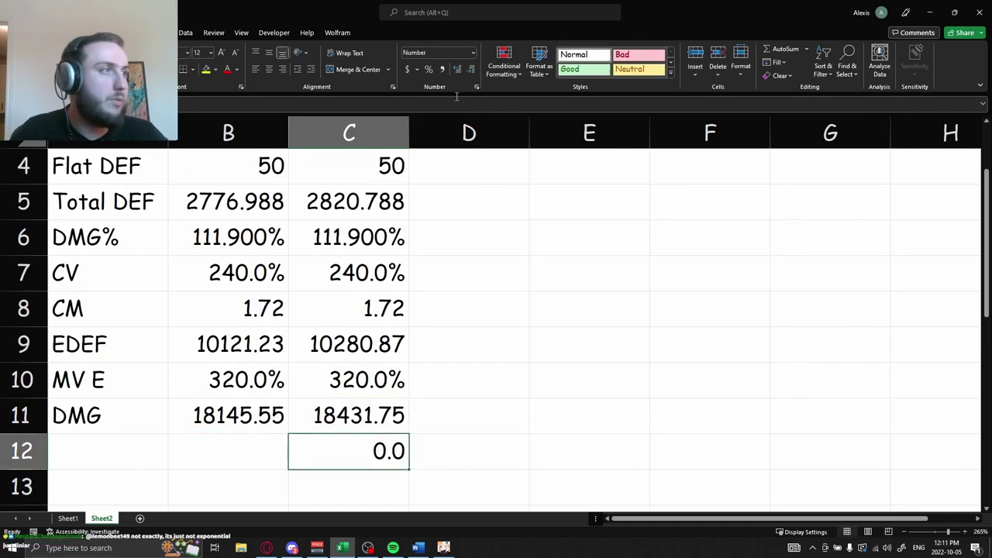
key(ctrl+shift+5)
Add 100% to the Cinnabar DEF% formula in B3, check the relative DMG gain in C12 and reduce its displayed decimals by one.
scroll(341, 417, up, 1)
double_click(230, 235)
text(+100%)
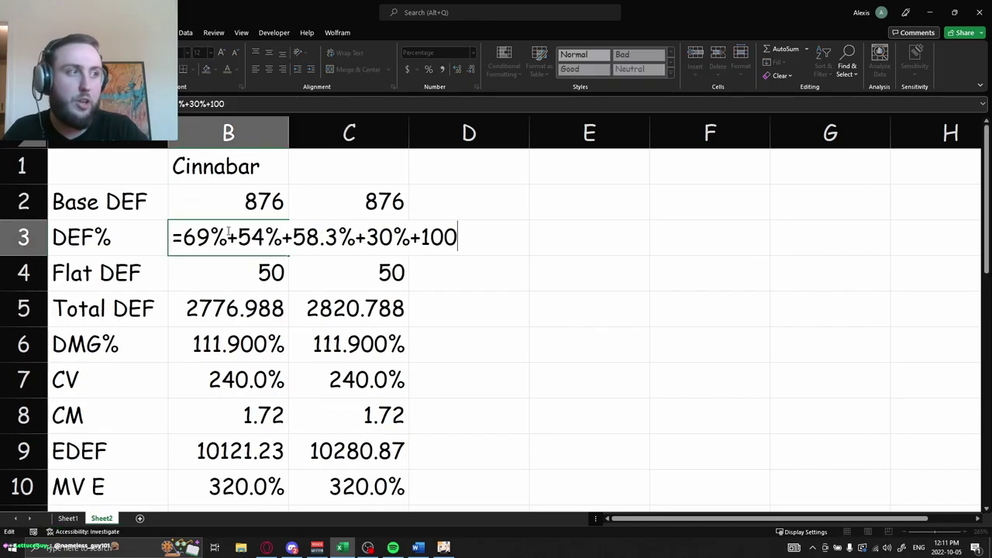
key(Return)
scroll(378, 348, down, 2)
click(378, 347)
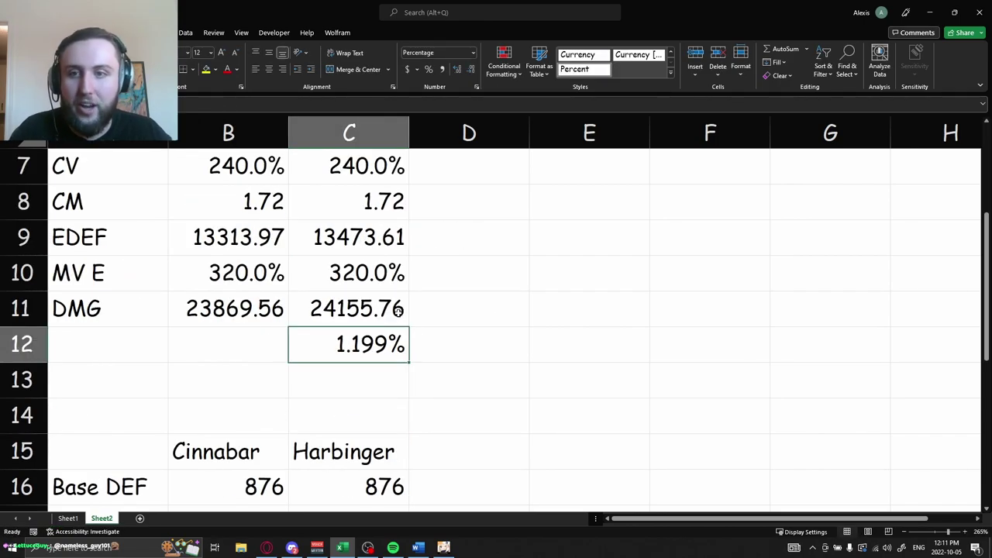
key(alt+h)
key(9)
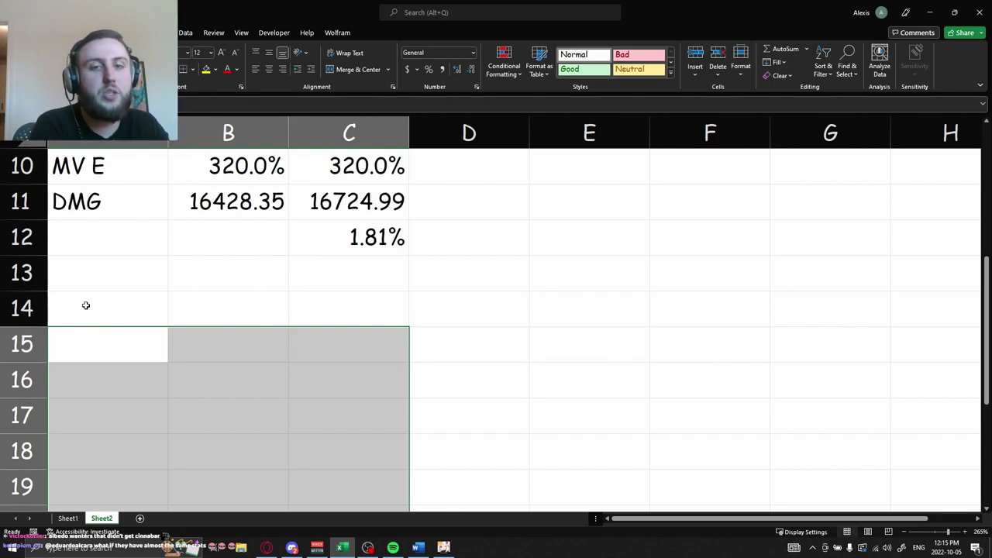
Restore the cleared second comparison table starting at row 15, and clear it again.
key(ctrl+z)
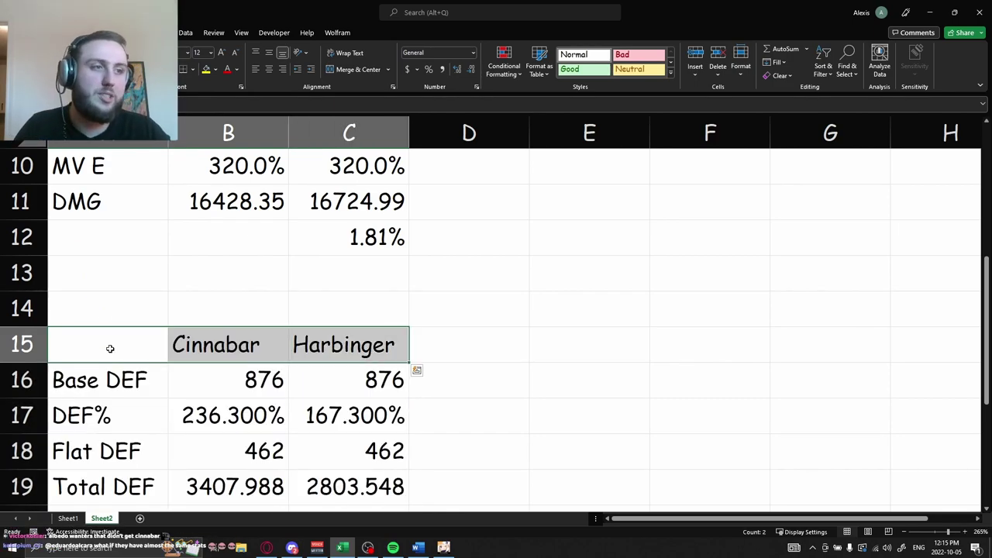
key(ctrl+z)
click(146, 315)
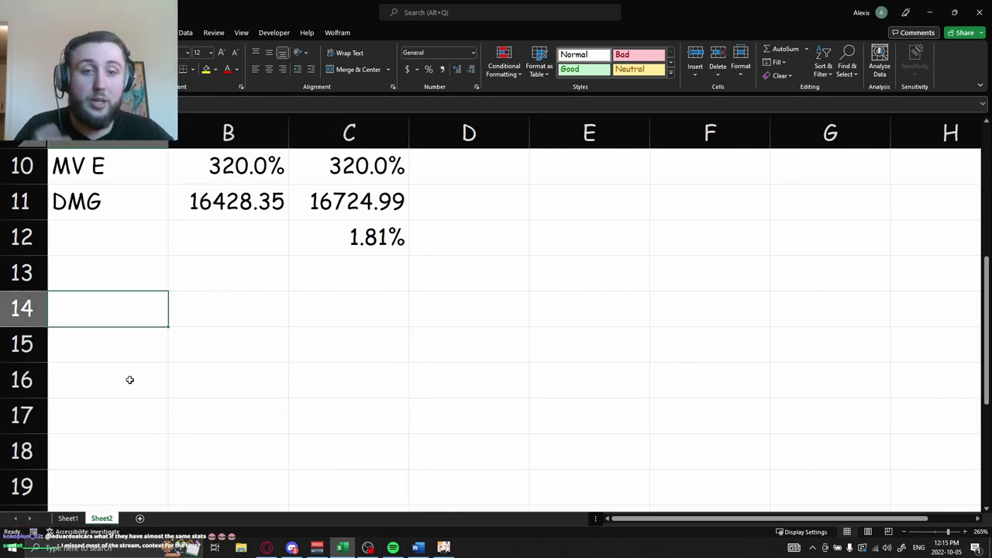
scroll(130, 380, up, 1)
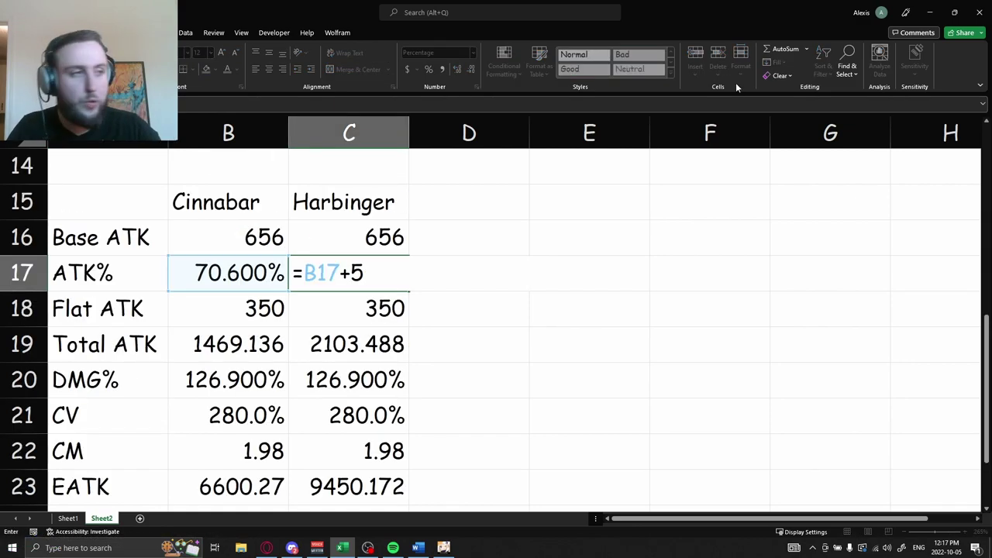
Set the ATK% in C17 to =B17+5% and compare the relative DMG gain in C26 with the one in C12.
key(Return)
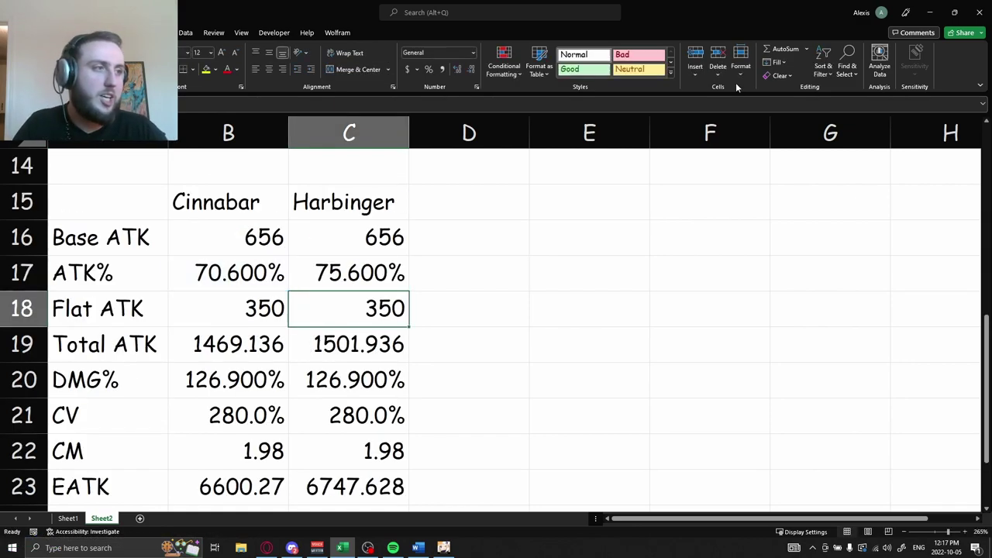
key(Down)
key(Down)
key(Down)
key(Down)
key(Down)
key(Down)
key(Down)
key(Down)
scroll(318, 403, up, 2)
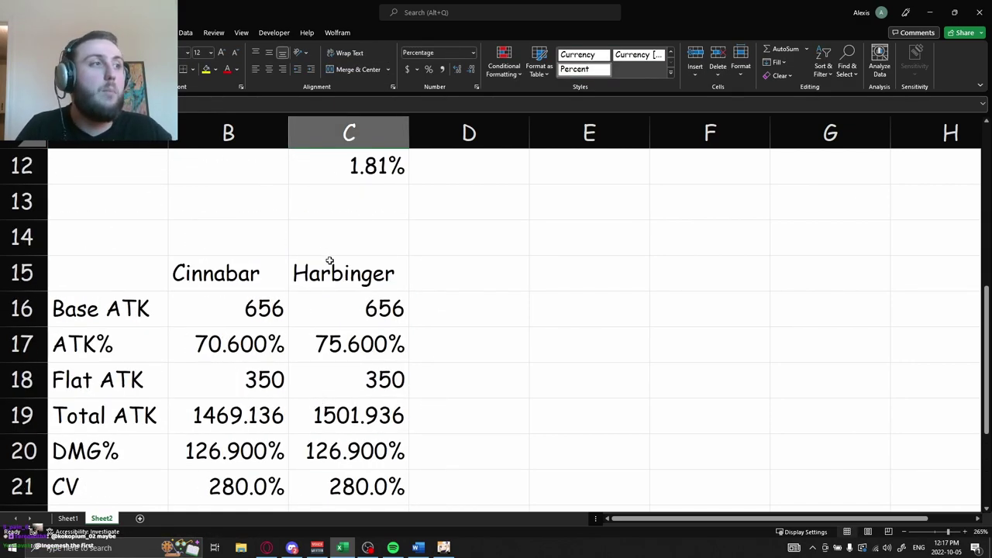
scroll(330, 261, up, 2)
scroll(230, 370, down, 2)
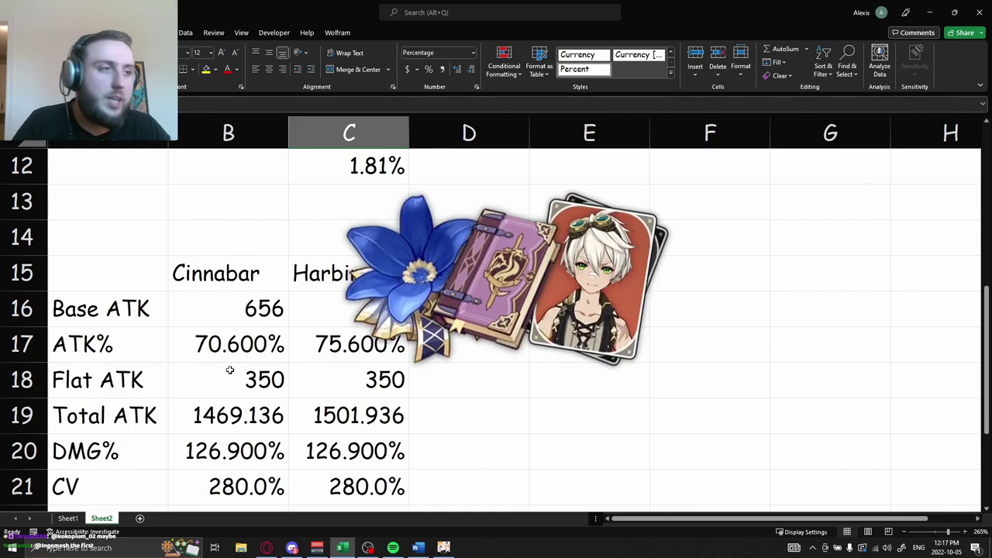
Add 20% to the ATK% in B17 and check the relative DMG gain in C26.
click(232, 342)
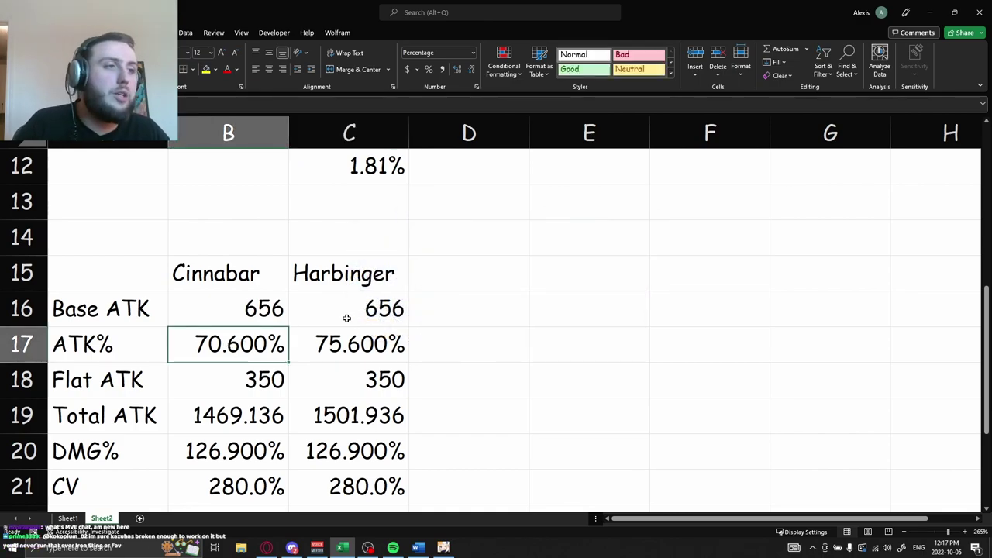
key(F2)
text(+20%)
key(Return)
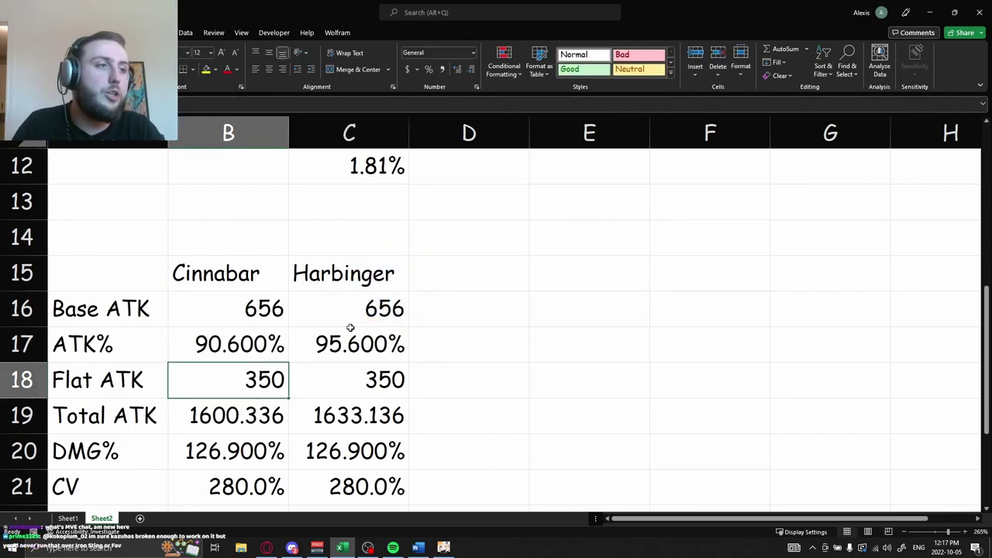
key(Right)
key(ctrl+Down)
Set the Flat ATK in both B18 and C18 to 1350 and check the relative DMG gain in C26.
key(Up)
key(Up)
key(Up)
key(Up)
key(Up)
key(Up)
key(Up)
key(Up)
key(Up)
key(Up)
key(Left)
key(Down)
key(Down)
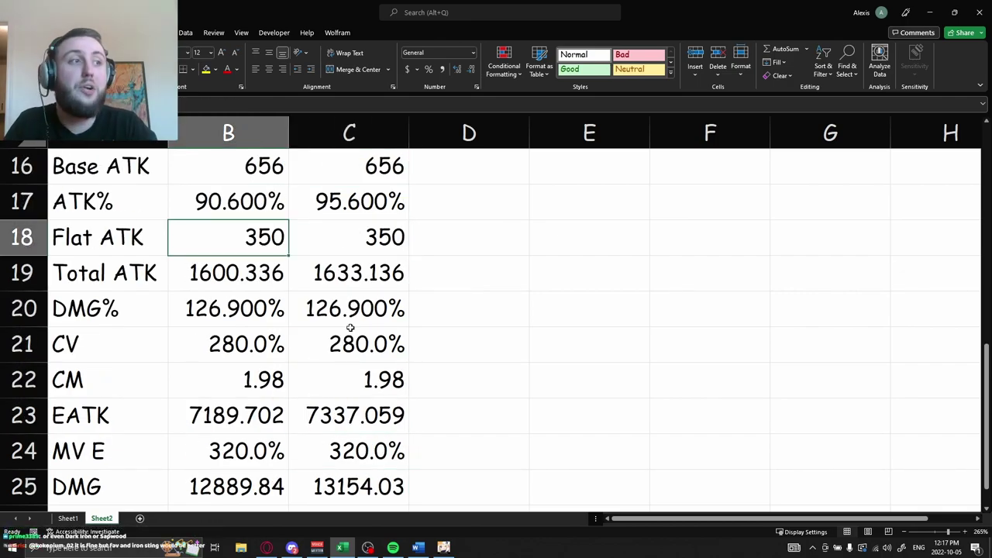
text(1350)
key(Right)
text(1350)
key(Return)
key(Down)
key(Down)
key(Down)
key(Down)
key(Down)
key(Down)
key(Down)
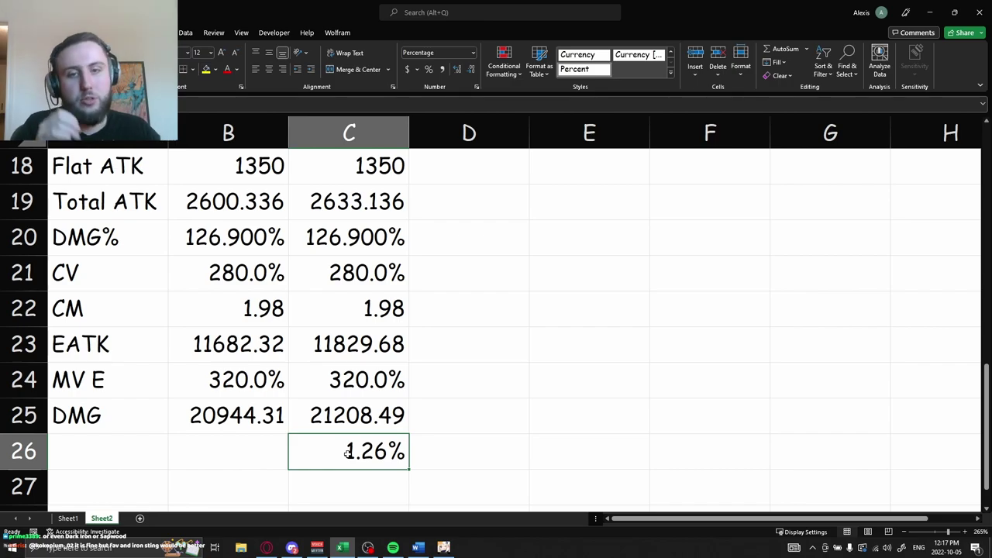
Switch to the Word document and read question 9 about when DEF begins to give diminishing returns for Albedo.
scroll(532, 384, up, 5)
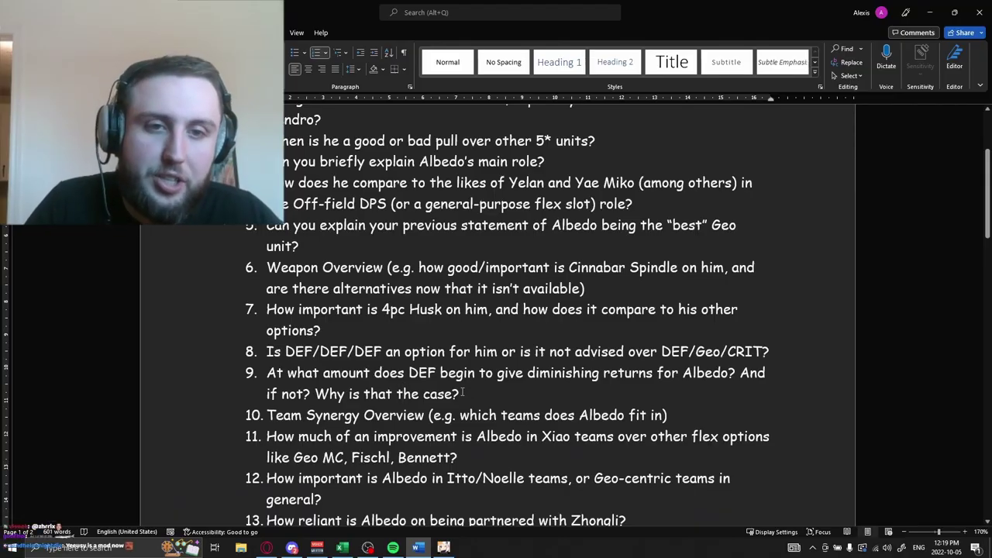
drag(463, 393, 288, 374)
key(alt+Tab)
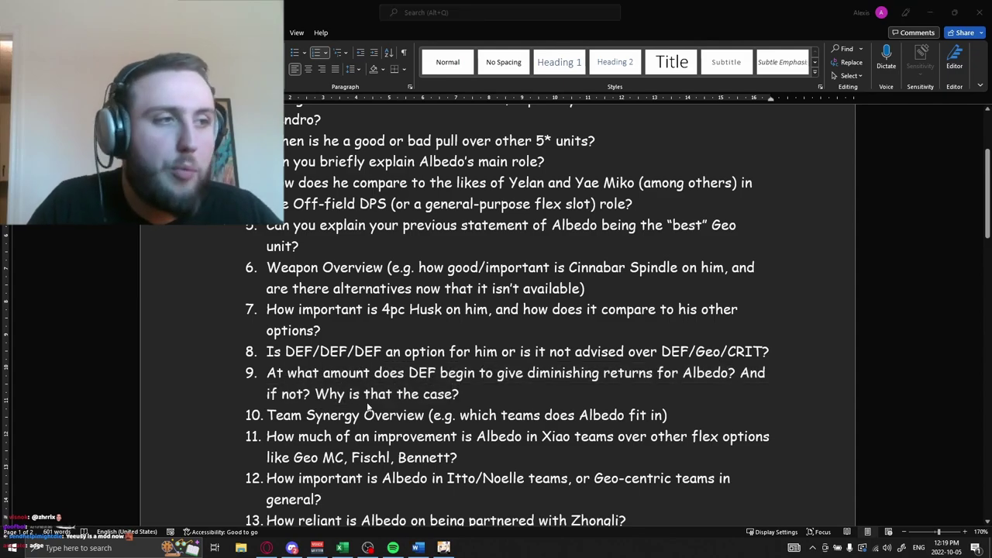
Switch to Genshin Impact and examine the substats and Husk of Opulent Dreams set bonus on Albedo's Plume of Luxury.
key(alt+Tab)
click(365, 451)
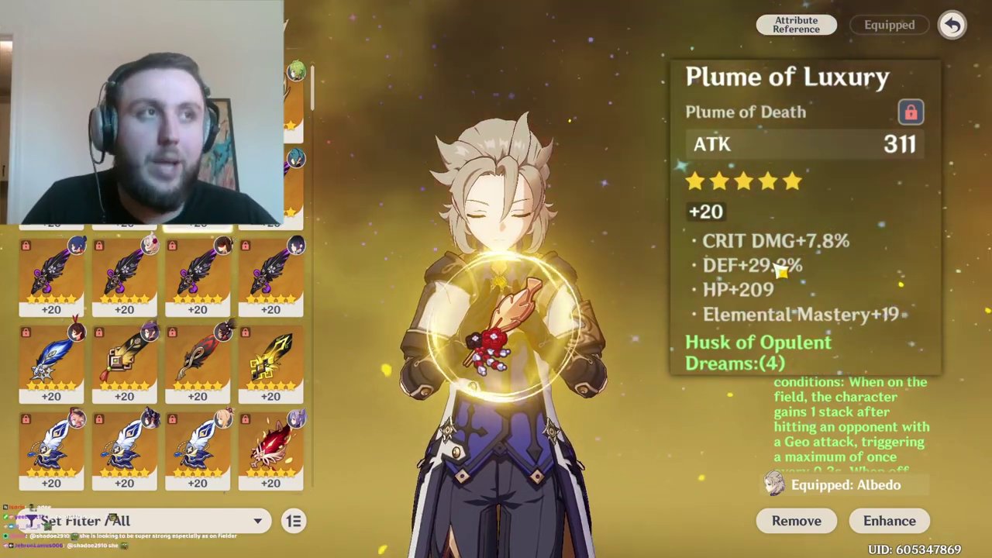
click(271, 277)
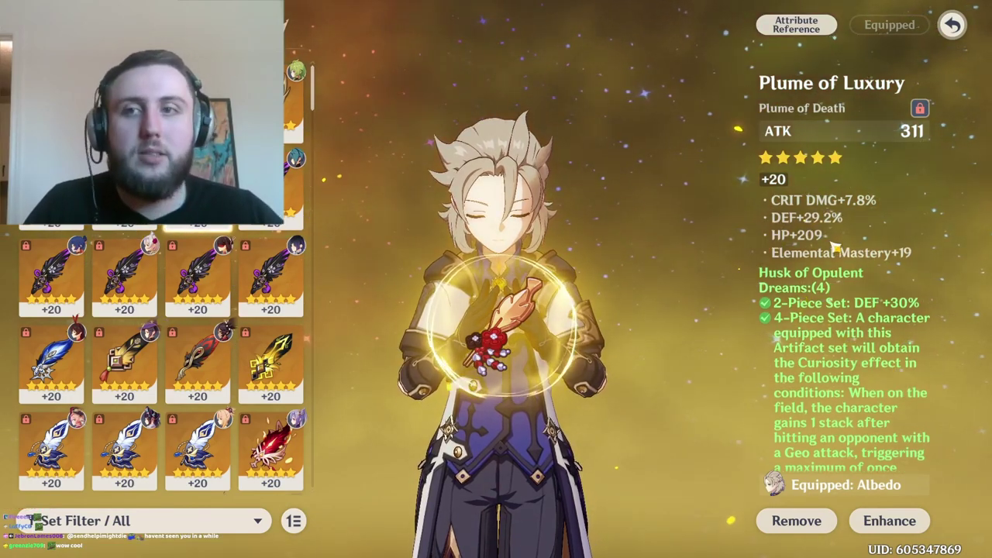
scroll(834, 245, down, 1)
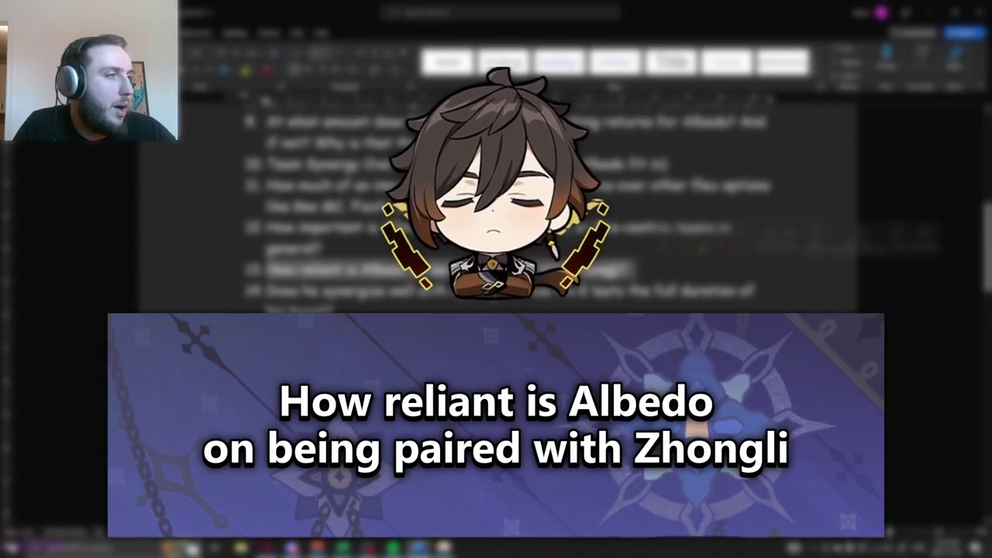
click(651, 267)
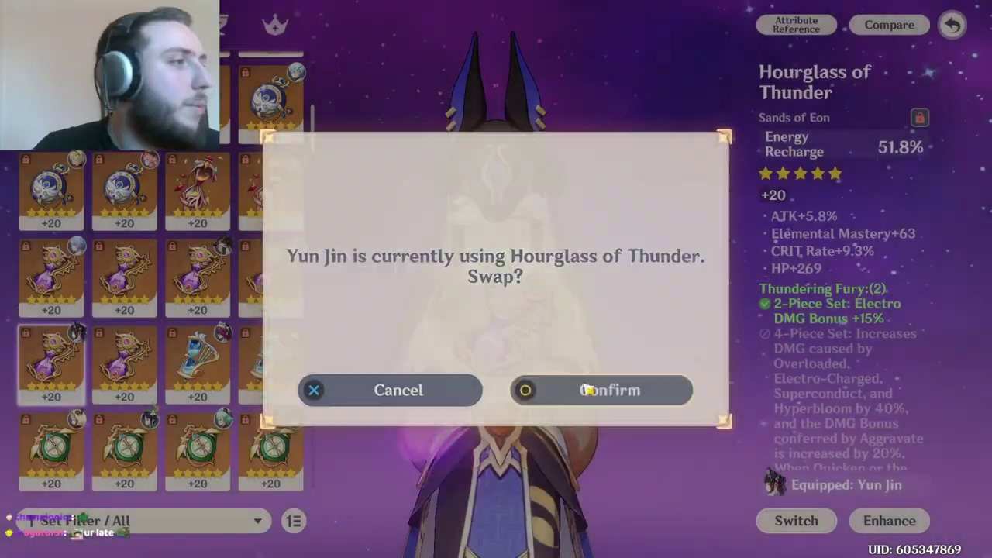
Swap the Hourglass of Thunder that Yun Jin is using onto Cyno.
click(602, 390)
click(197, 275)
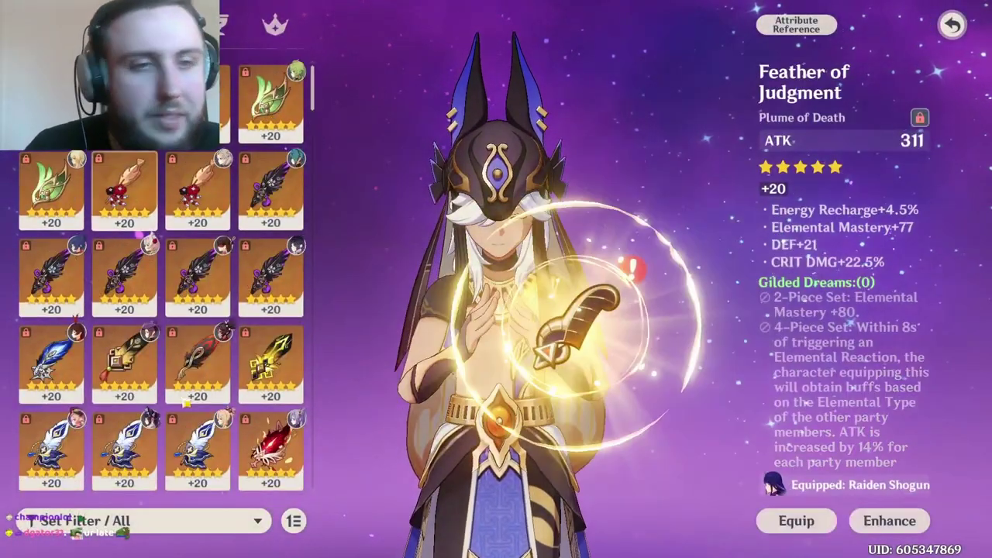
Look through the available Plume of Death artifacts for Cyno.
scroll(162, 325, down, 3)
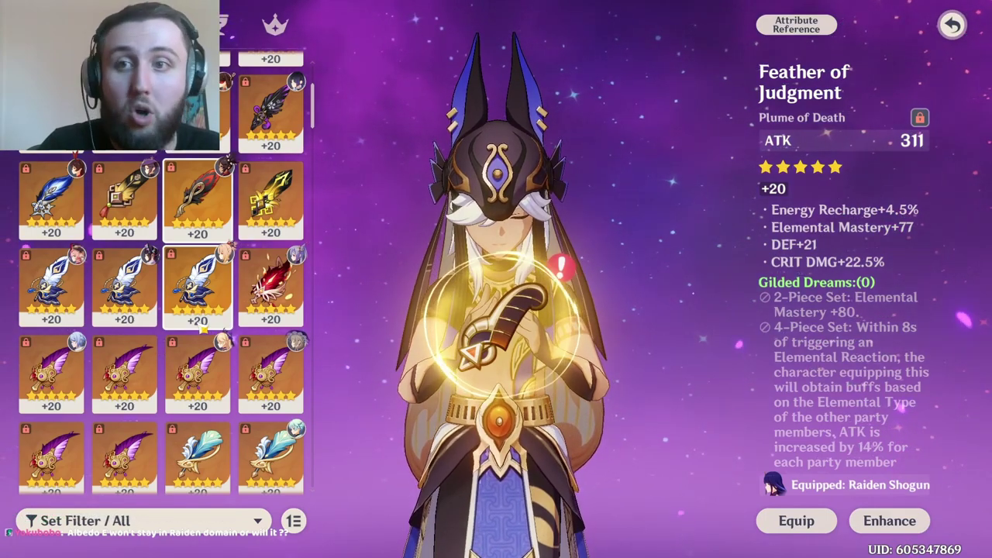
scroll(160, 310, down, 1)
scroll(231, 312, up, 3)
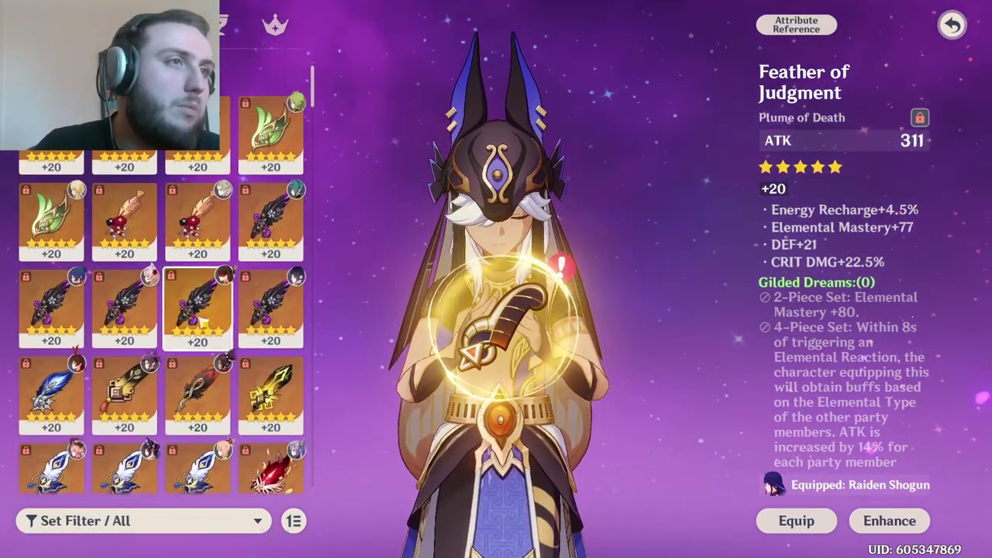
scroll(203, 321, down, 10)
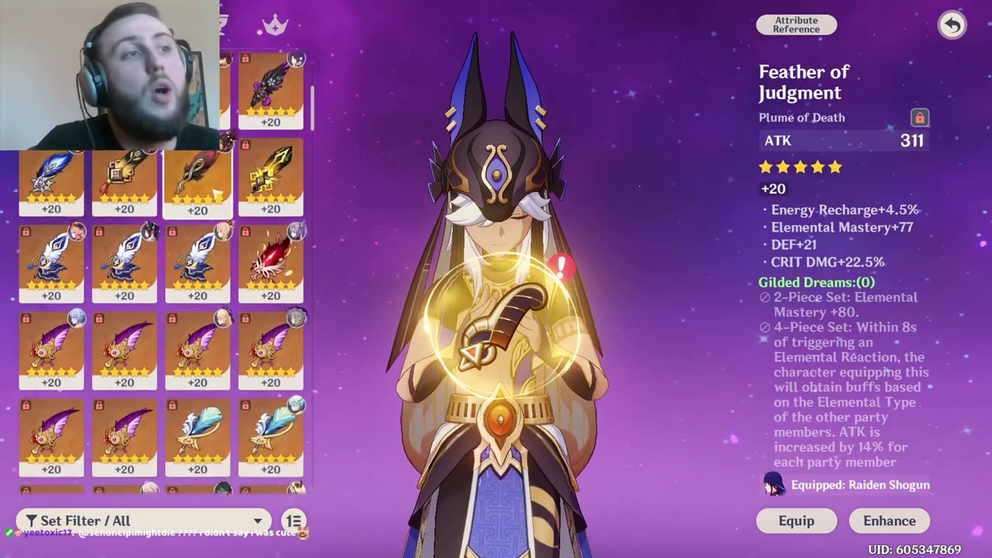
scroll(227, 290, down, 6)
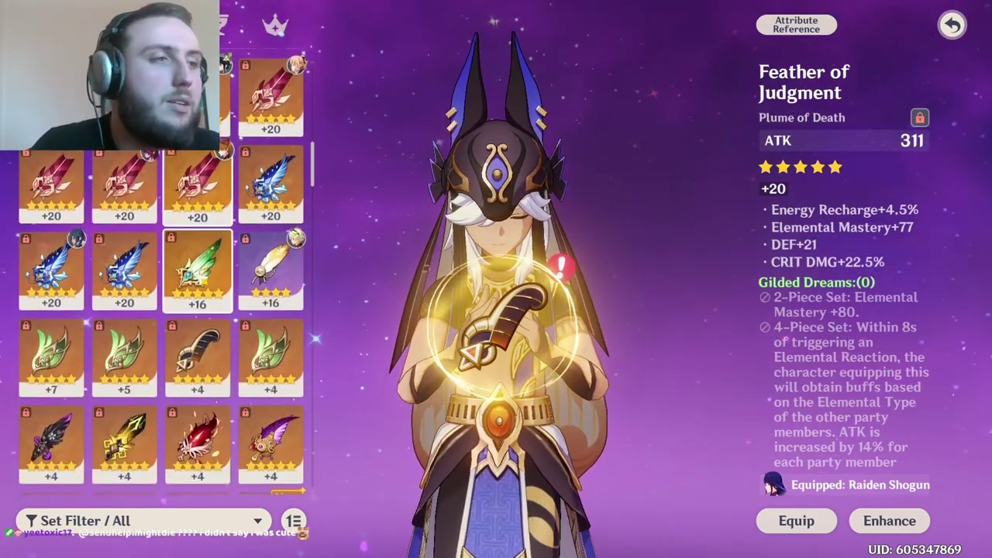
scroll(204, 310, up, 6)
scroll(162, 295, up, 3)
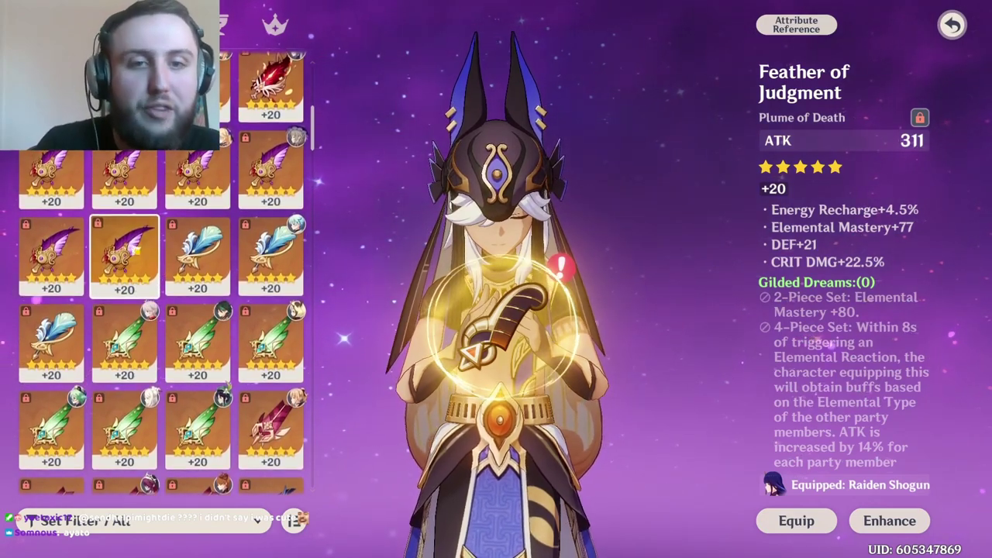
Open Albedo's constellations and view each one from Flower of Eden to Dust of Purification.
click(134, 204)
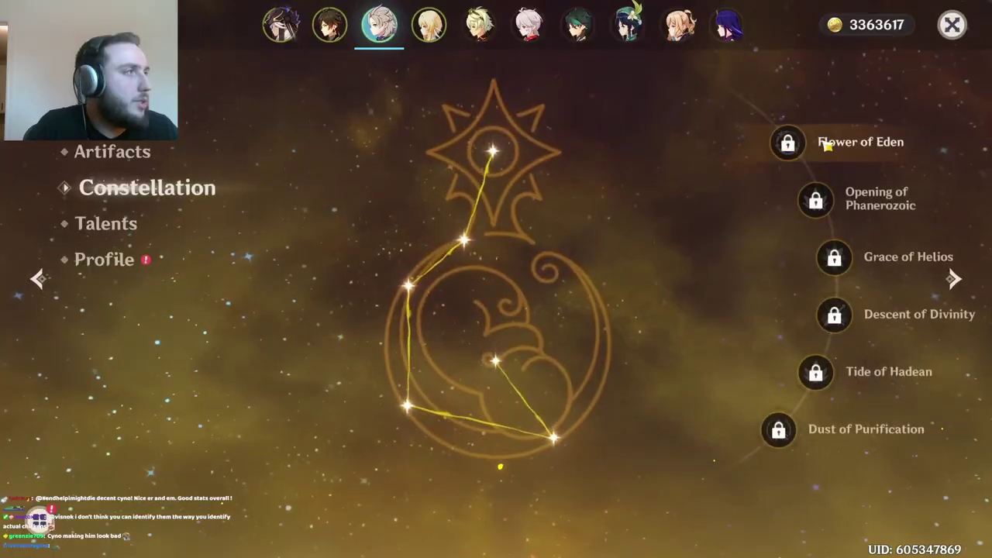
click(828, 146)
click(861, 203)
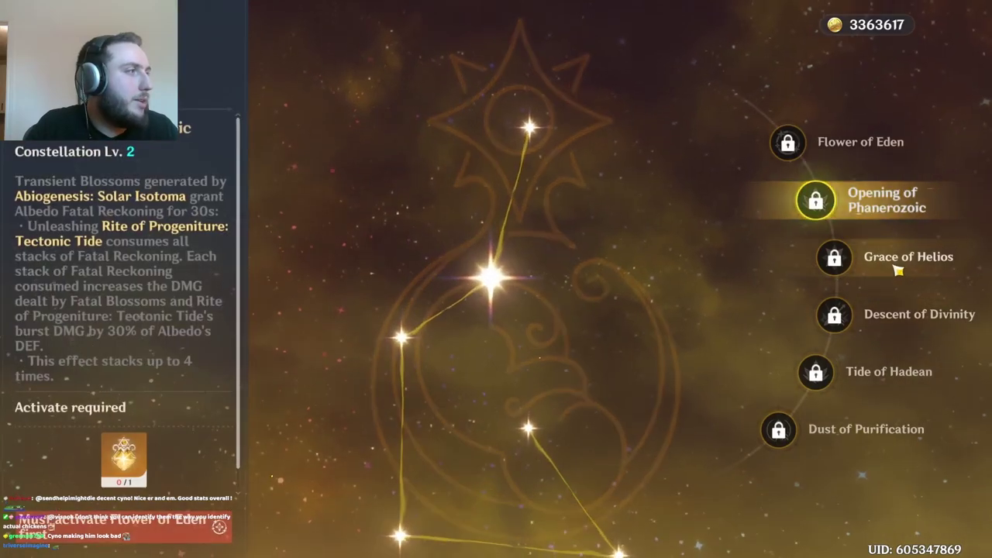
click(897, 264)
click(892, 314)
click(883, 371)
click(861, 429)
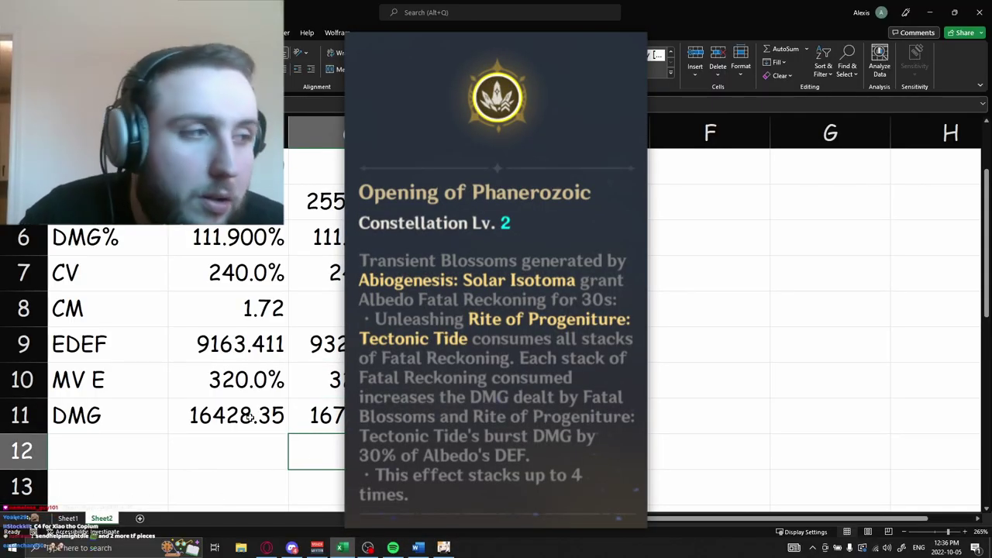
Switch to the Excel sheet and clear the second comparison table starting at row 15.
scroll(260, 392, down, 1)
click(98, 454)
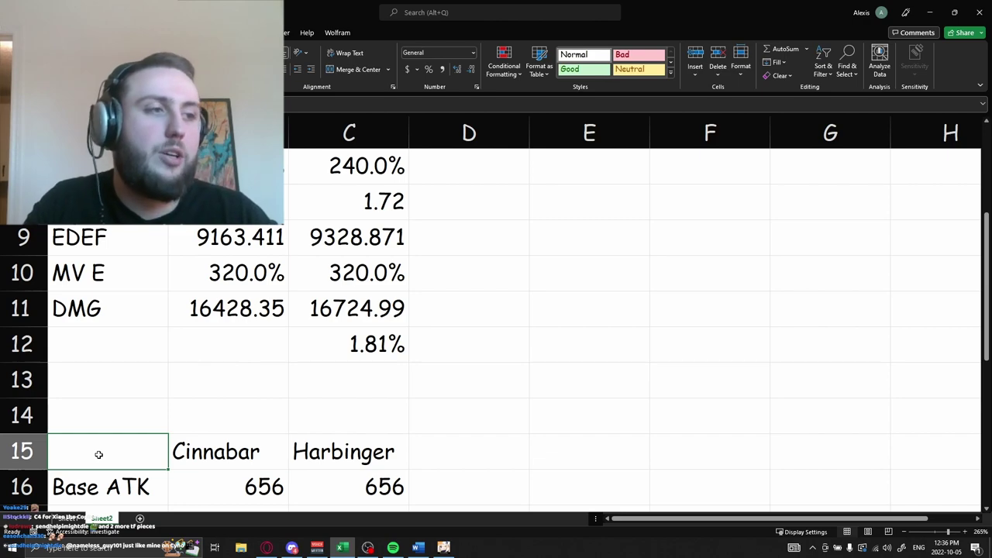
key(ctrl+shift+Right)
key(ctrl+shift+Right)
key(ctrl+shift+Down)
key(ctrl+shift+Down)
key(Delete)
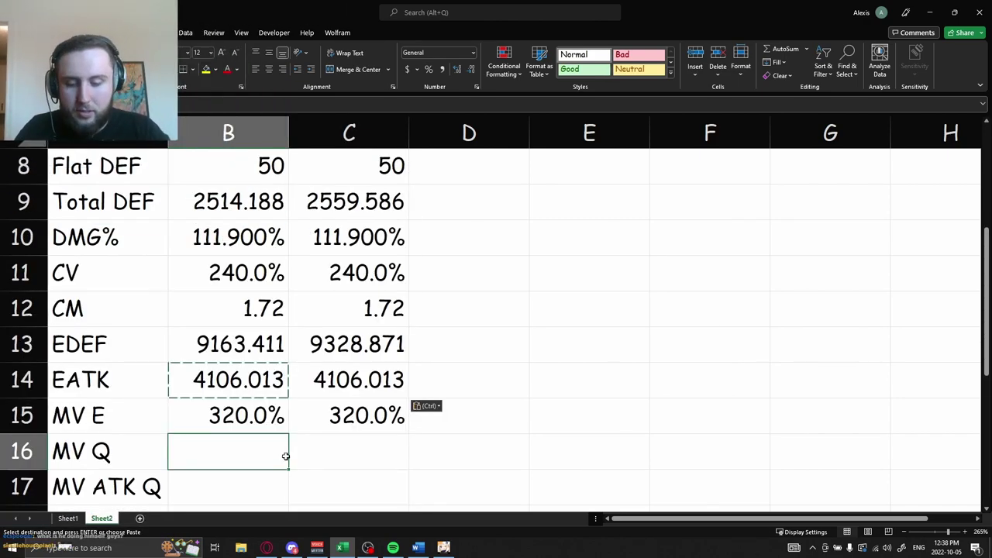
Set the MV Q in B16 to 0 and calculate the relative DMG gain in C19 with =C18/B18-1.
text(0)
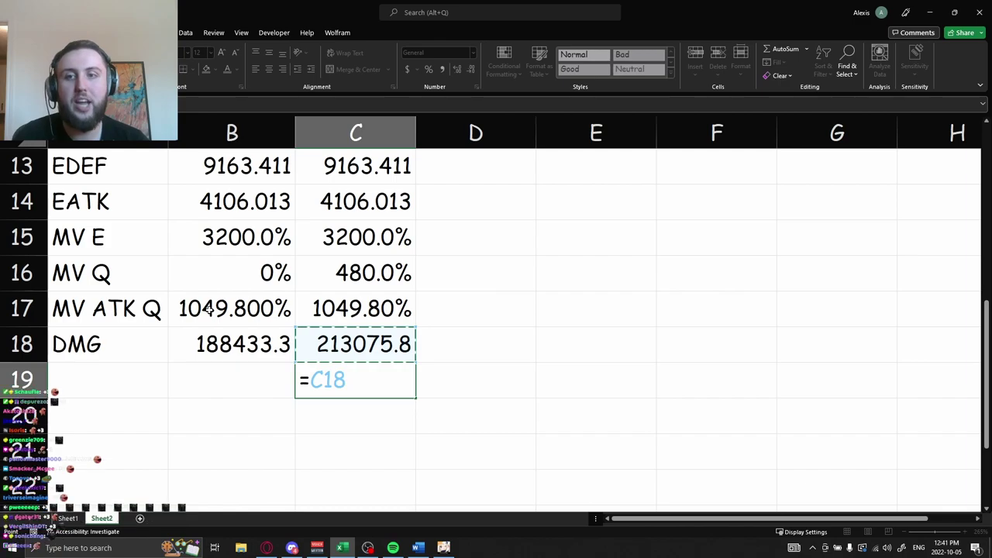
text(/B18-1)
key(Return)
key(Up)
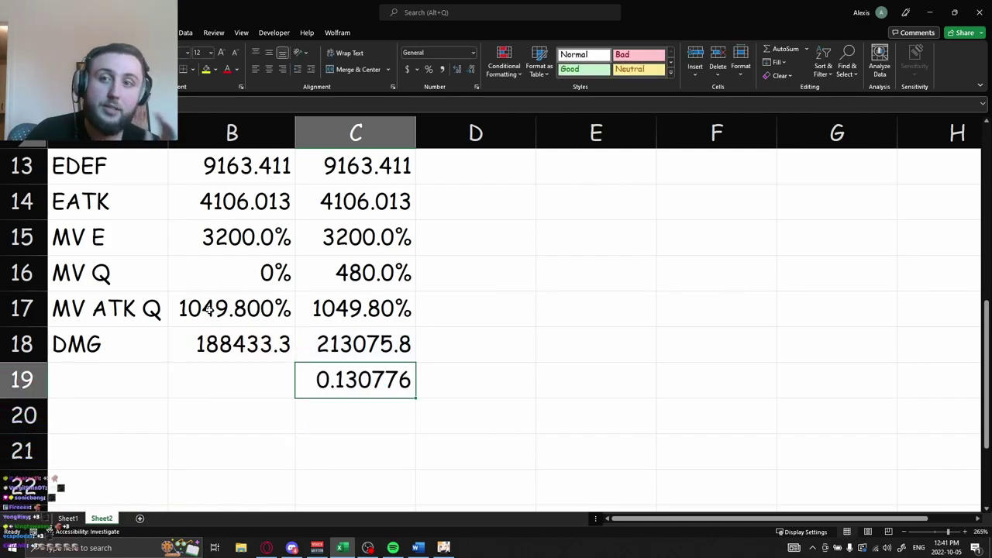
Review the stats and multipliers in columns B and C, and compare the DMG in B18 and C18 with the relative gain in C19.
key(Up)
key(Up)
scroll(208, 309, up, 4)
click(228, 189)
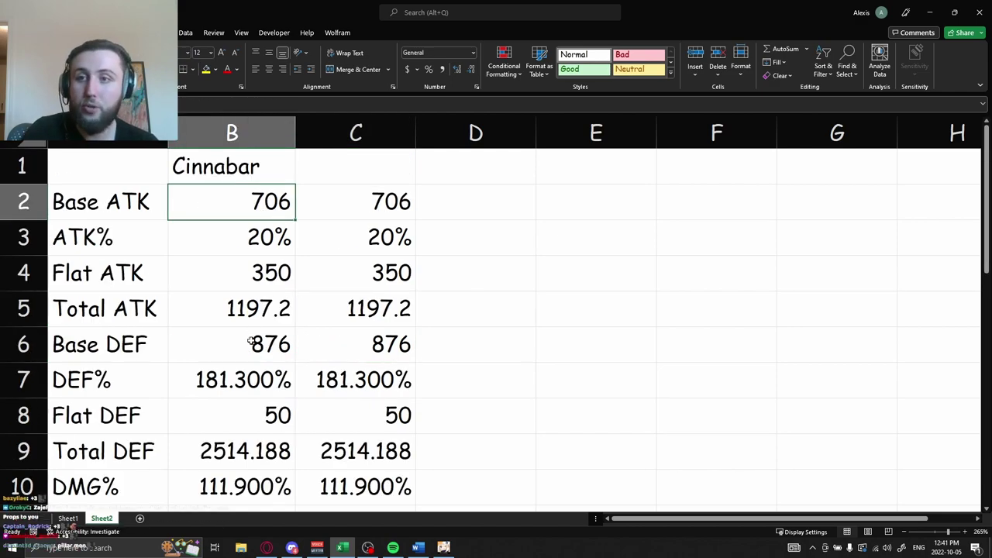
scroll(250, 360, down, 2)
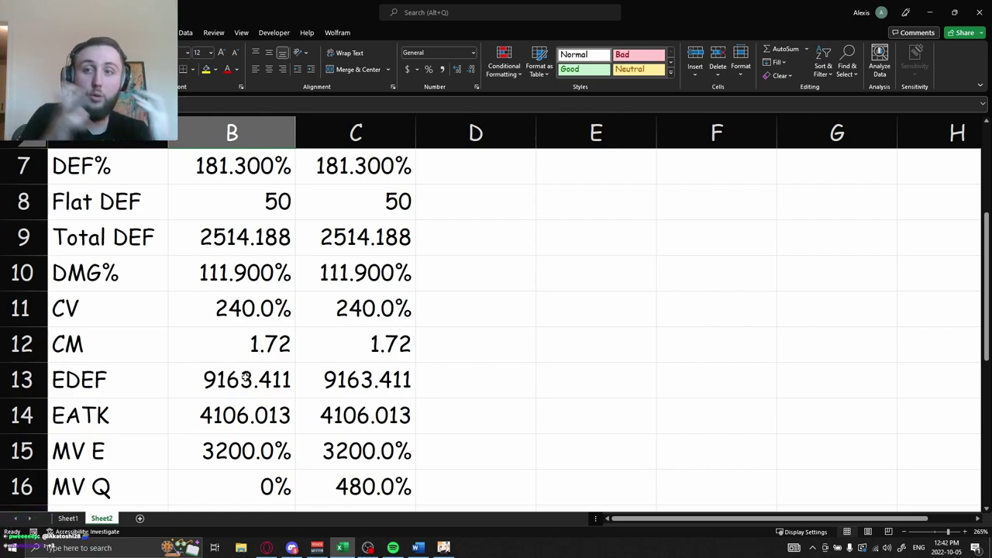
scroll(229, 440, down, 1)
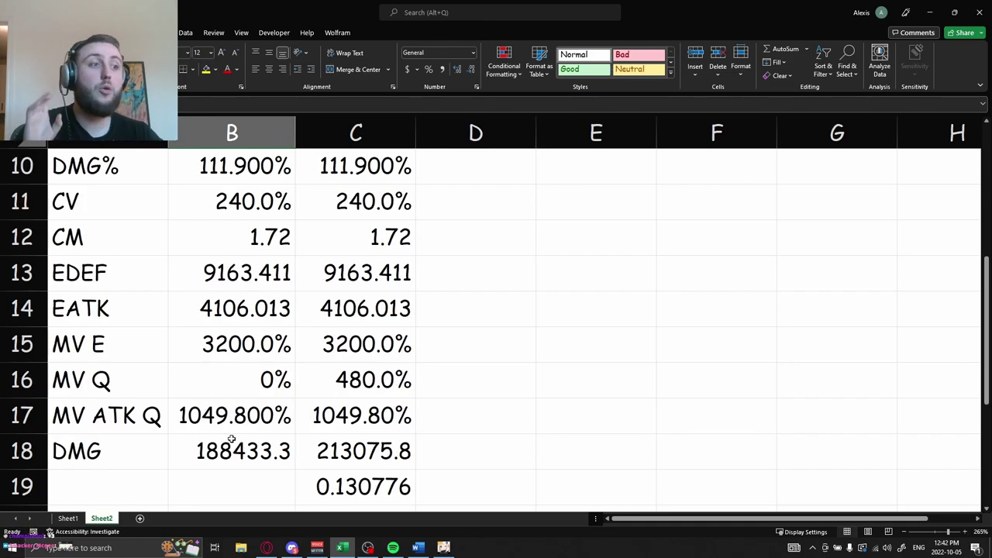
drag(227, 441, 233, 419)
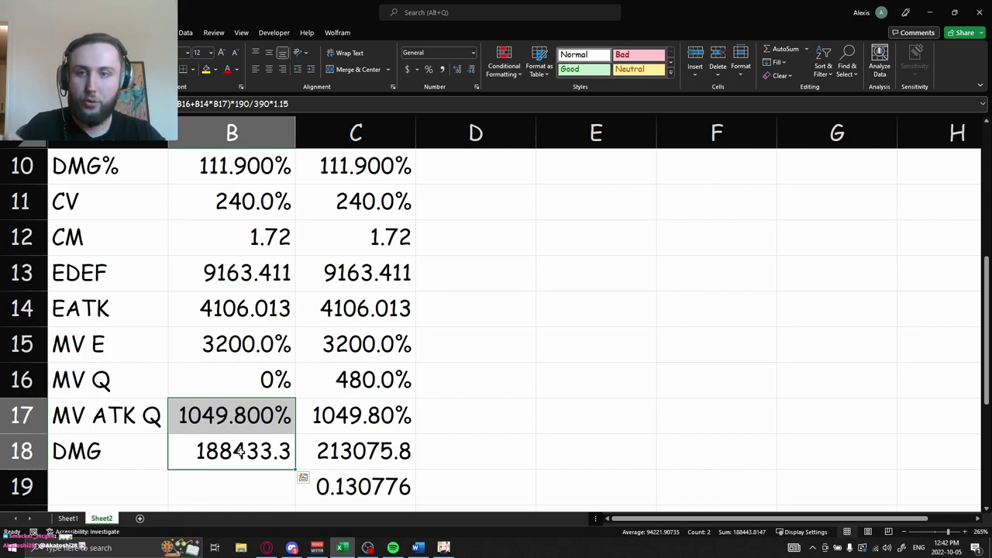
click(383, 456)
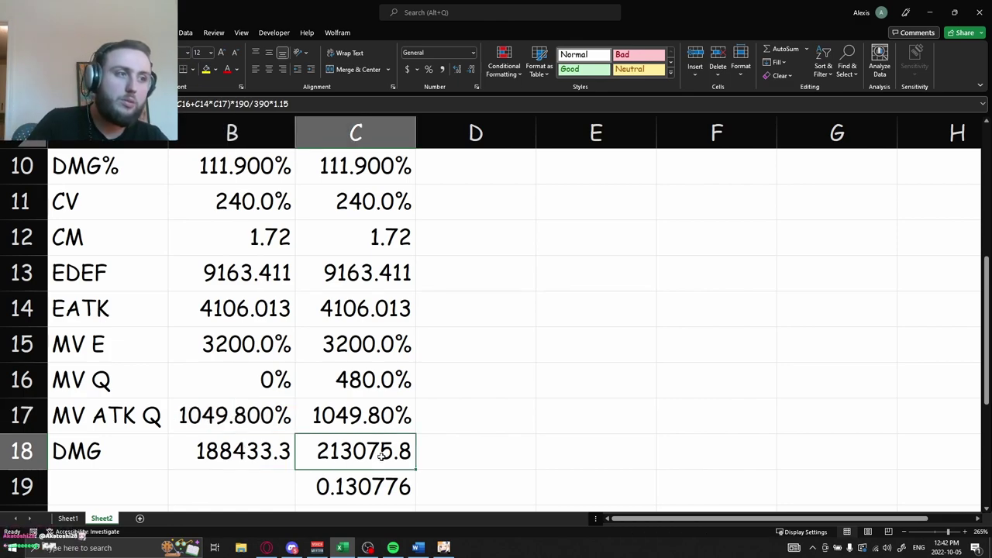
drag(289, 455, 359, 452)
click(237, 456)
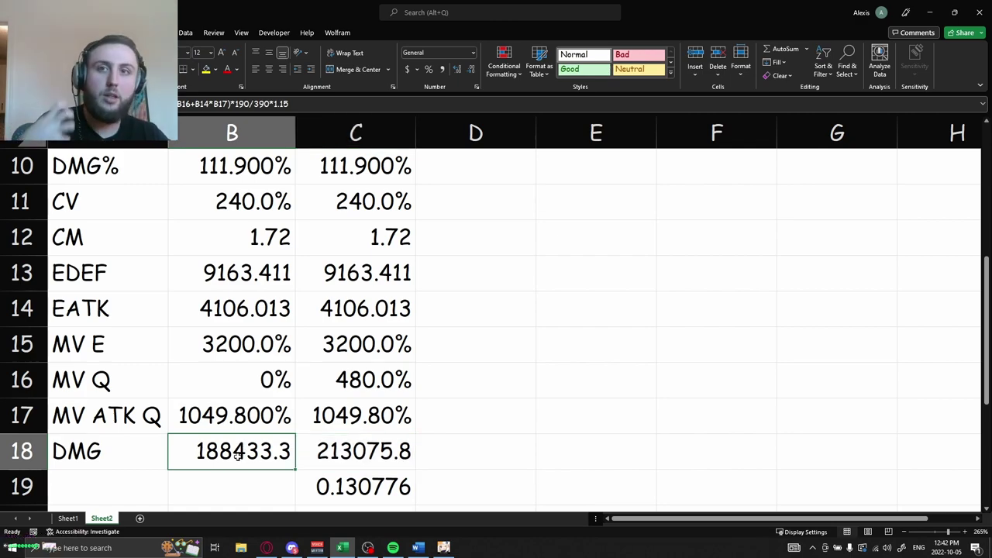
click(347, 484)
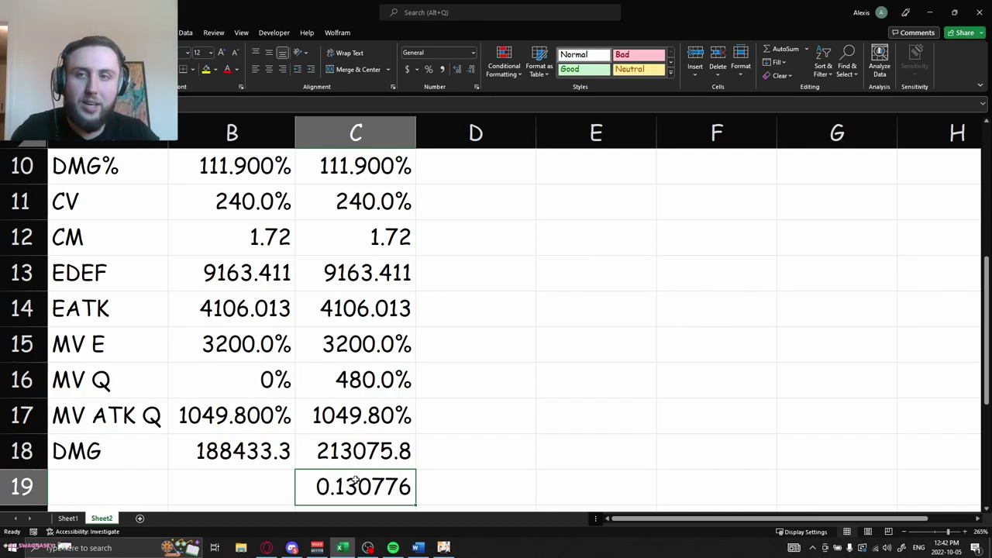
Duplicate column C's build into column D with an MV E of 3640%, and copy the relative gain formula to D19.
key(Up)
key(Up)
key(Up)
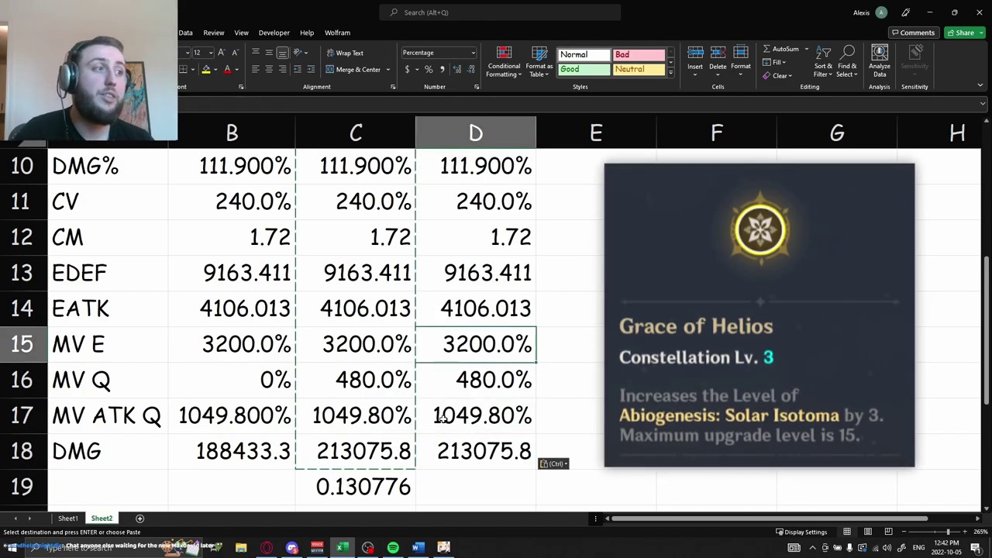
key(Up)
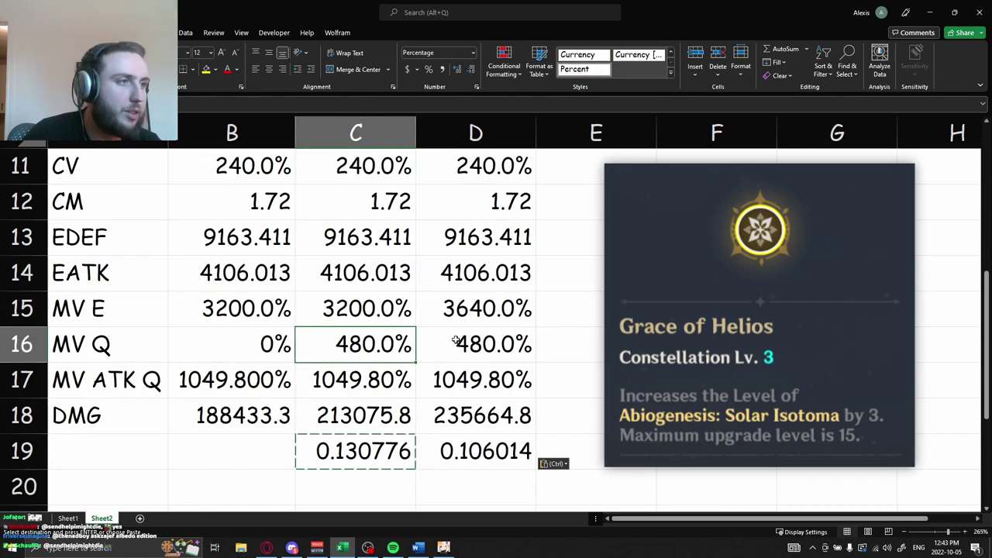
click(461, 451)
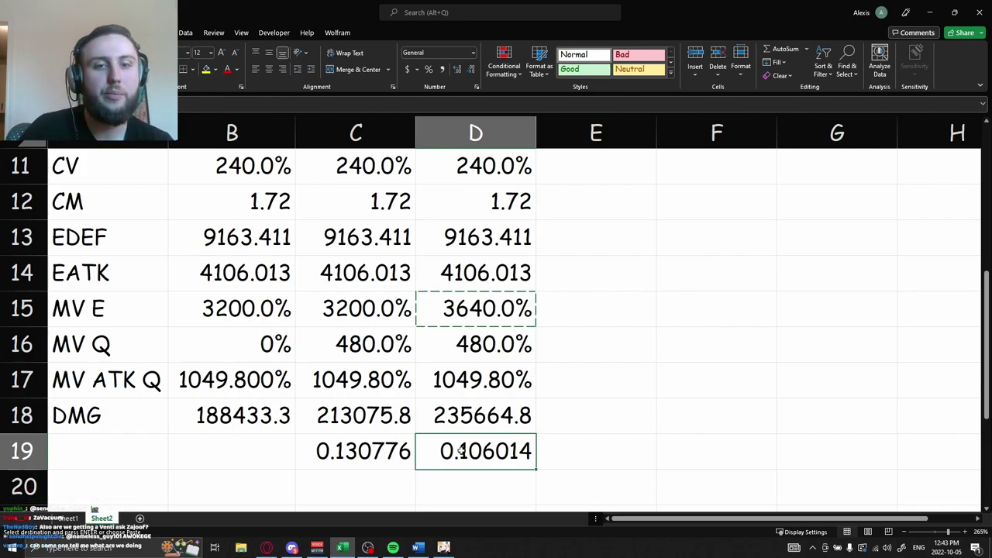
Switch to Genshin Impact and reread Albedo's Opening of Phanerozoic and Grace of Helios constellation descriptions.
key(alt+Tab)
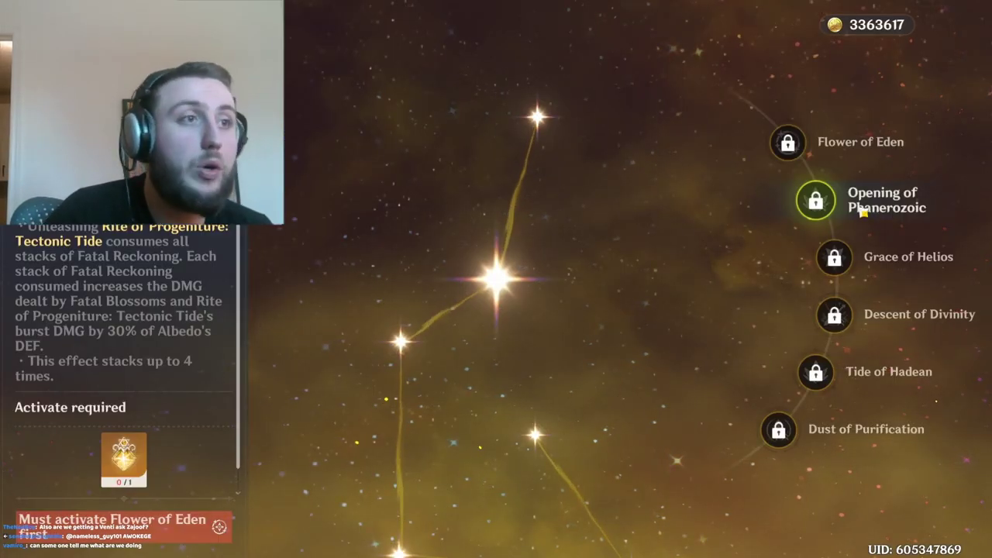
drag(133, 285, 150, 365)
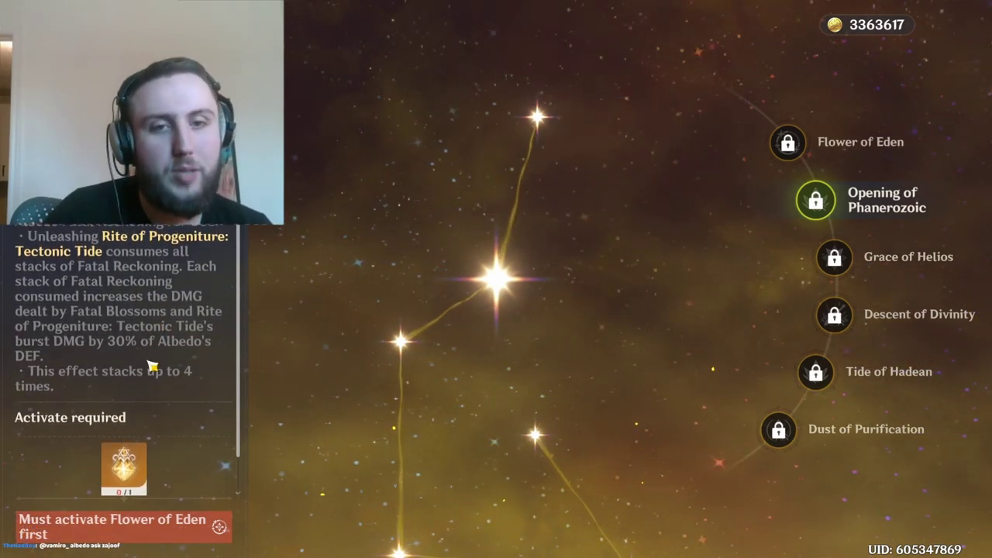
click(884, 268)
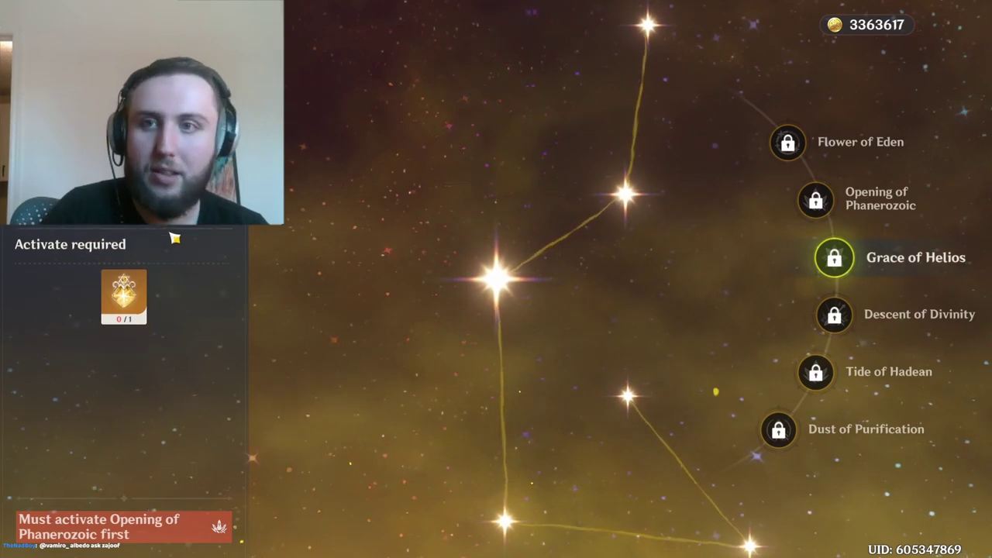
click(842, 215)
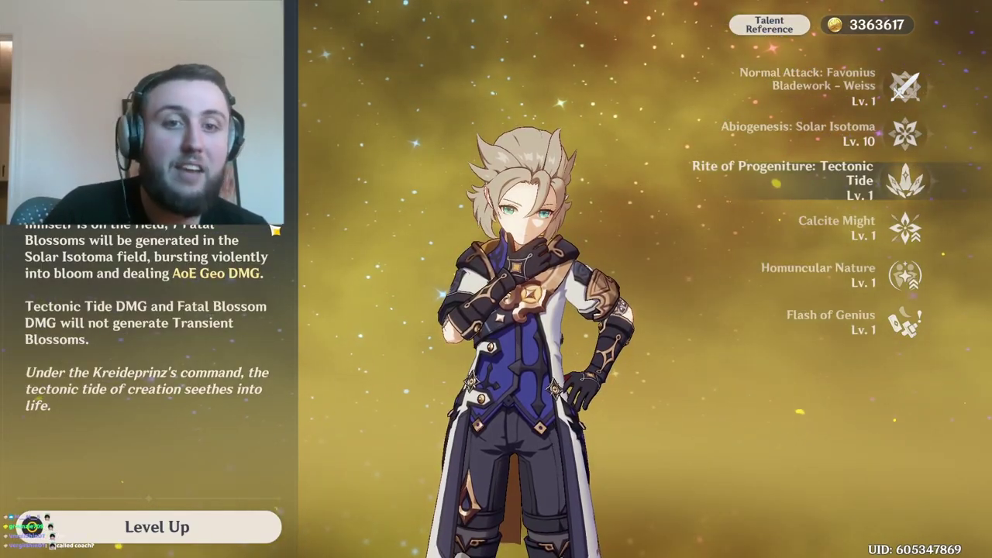
Close the Rite of Progeniture: Tectonic Tide talent description and return to Albedo's constellations.
click(346, 216)
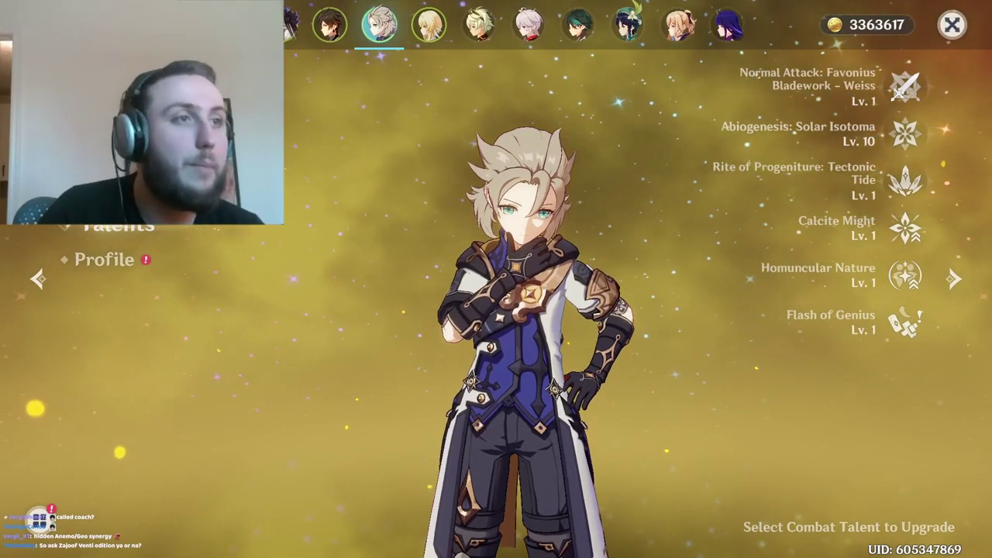
click(108, 192)
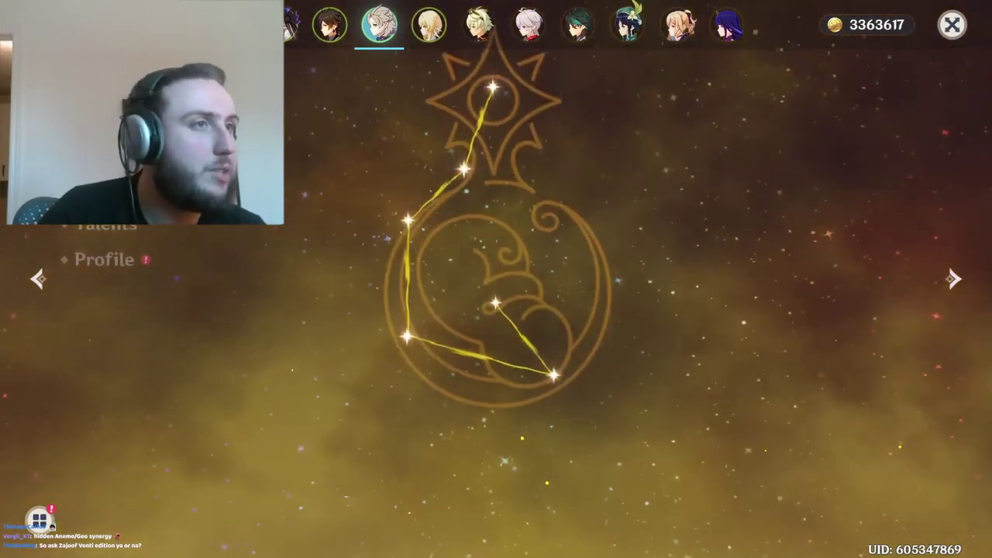
Open Albedo's Opening of Phanerozoic constellation and reread how Fatal Reckoning stacks raise the blossom and burst DMG.
click(816, 200)
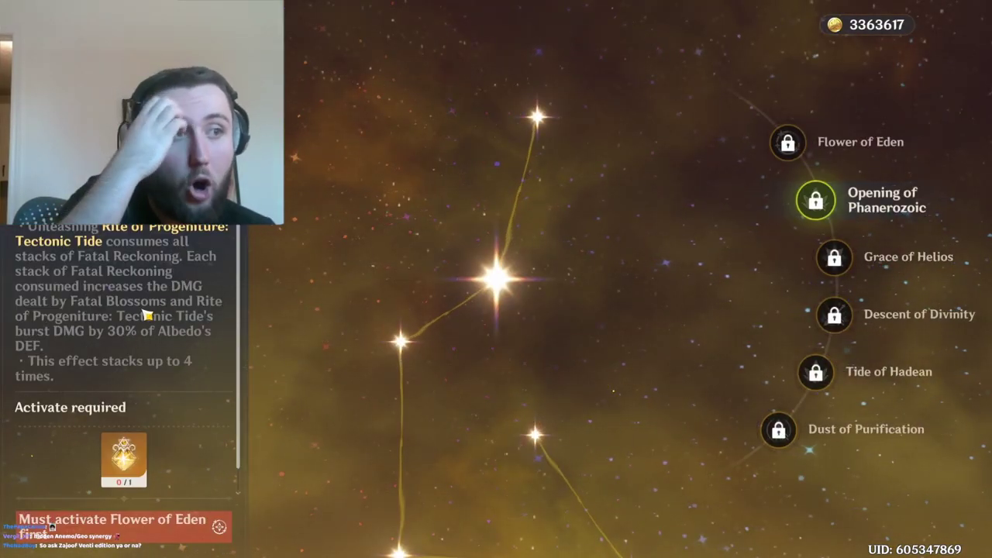
key(Escape)
click(109, 192)
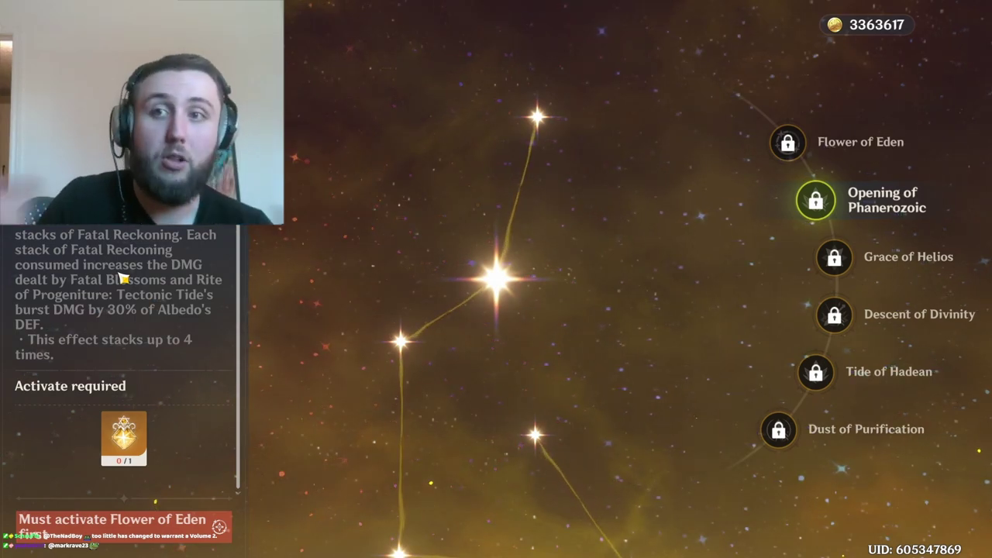
scroll(124, 283, up, 3)
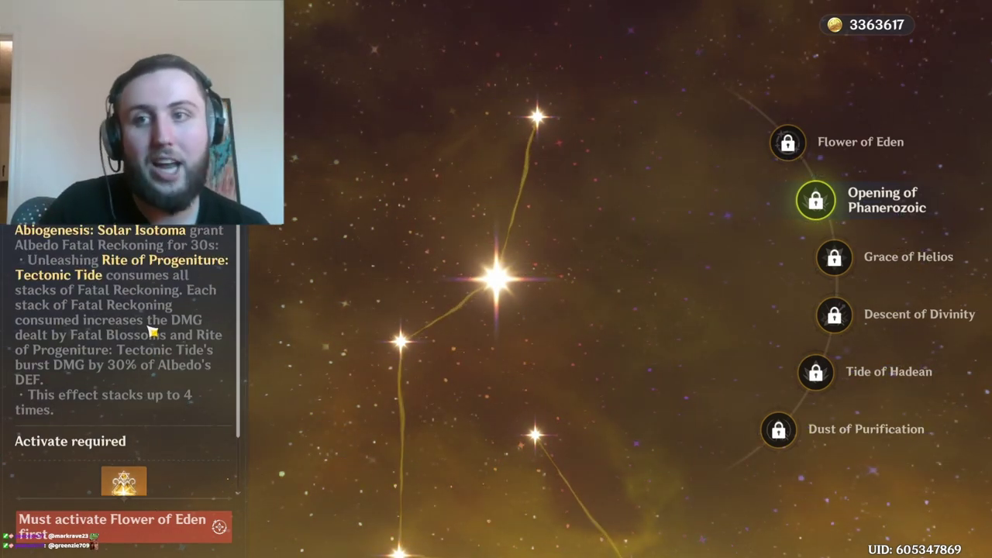
scroll(155, 346, down, 2)
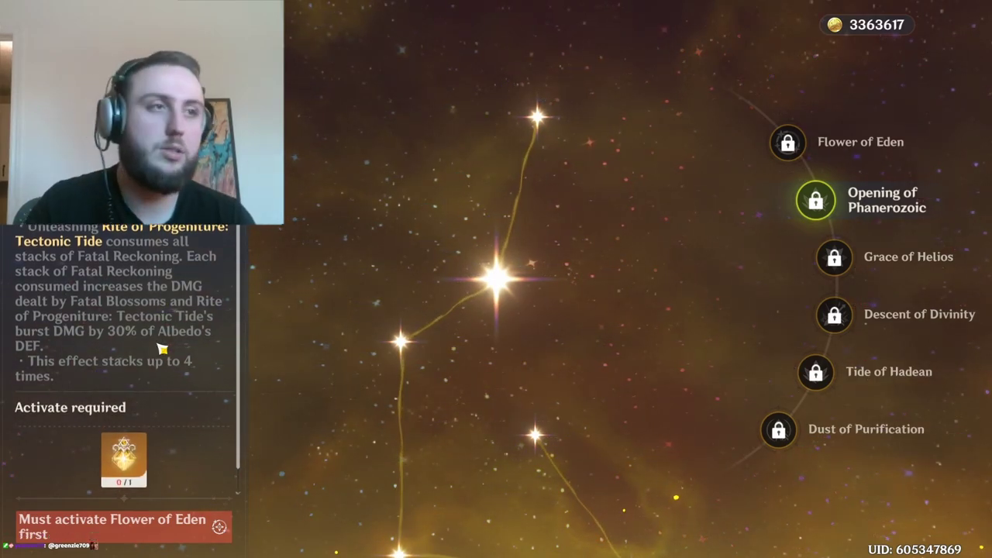
Compare Albedo's Flower of Eden and Opening of Phanerozoic constellations, and read the Descent of Divinity description.
click(819, 197)
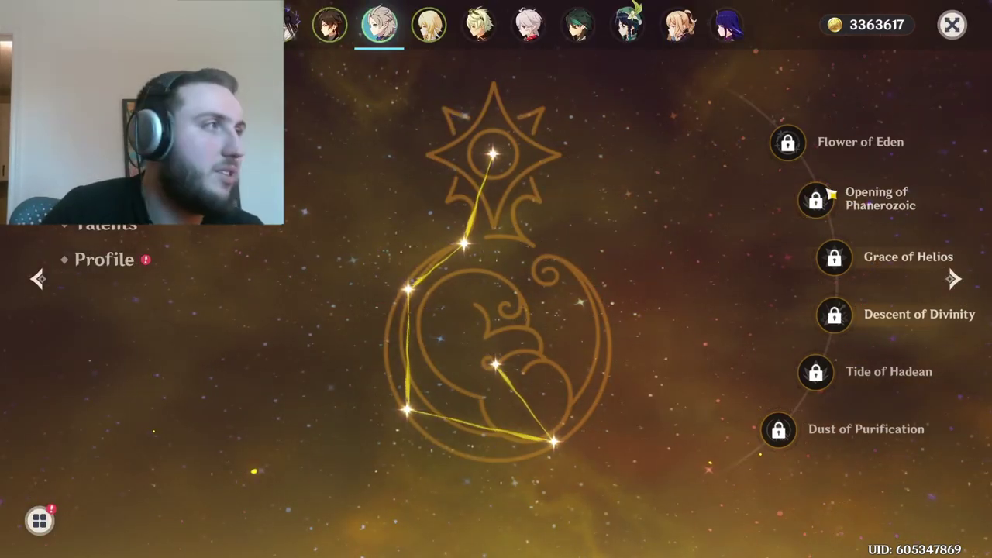
click(853, 142)
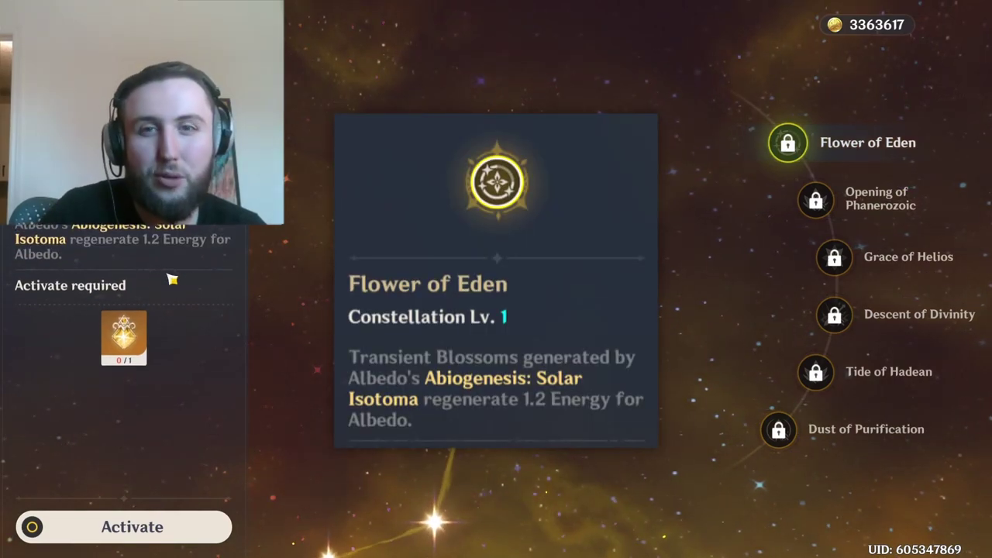
click(845, 209)
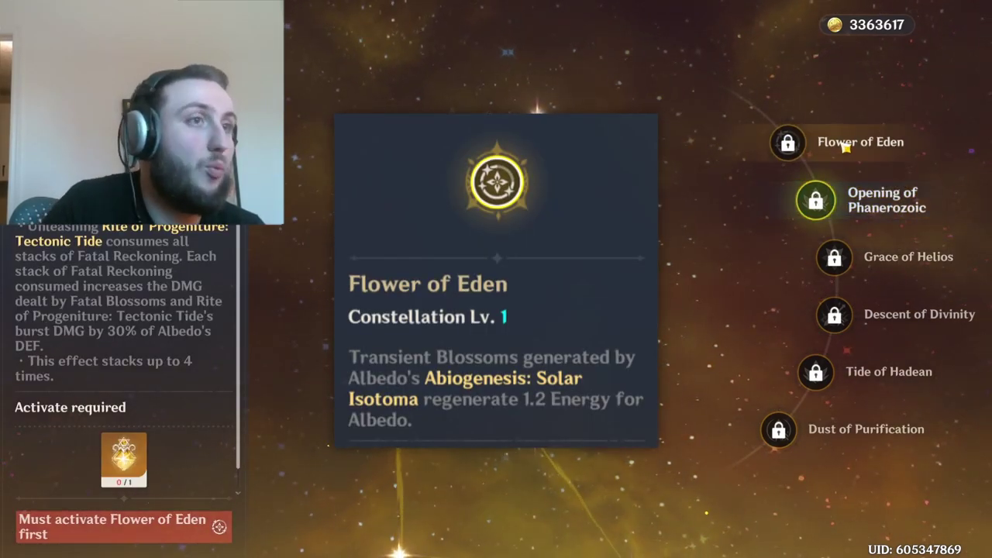
click(844, 148)
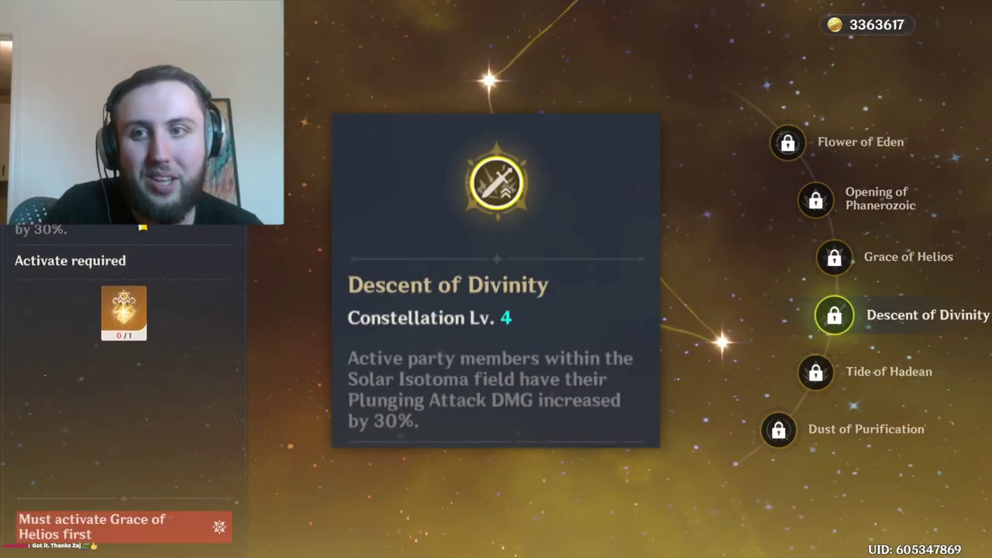
drag(141, 249, 212, 215)
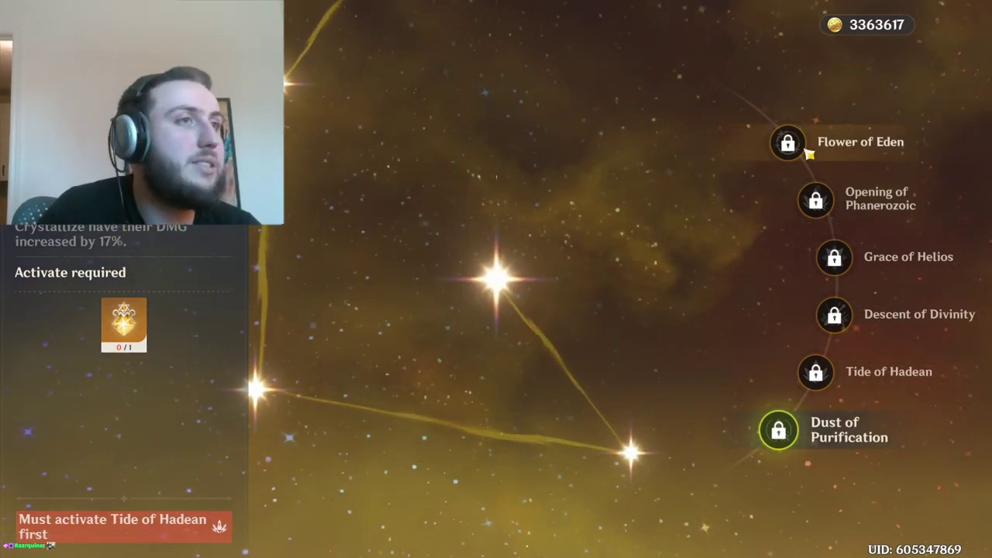
Go through Albedo's constellations one by one from Opening of Phanerozoic to Dust of Purification.
click(868, 198)
click(881, 256)
click(875, 320)
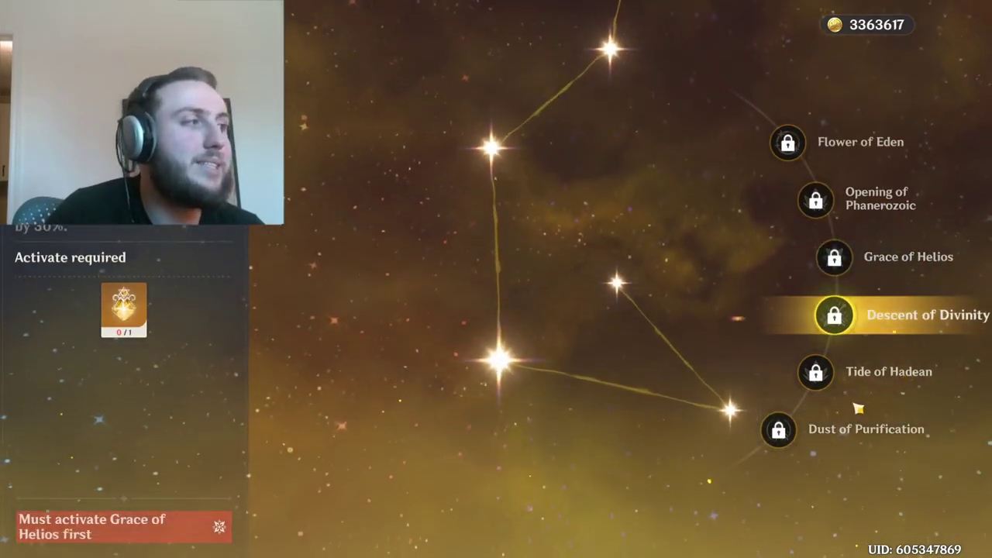
click(875, 378)
click(848, 441)
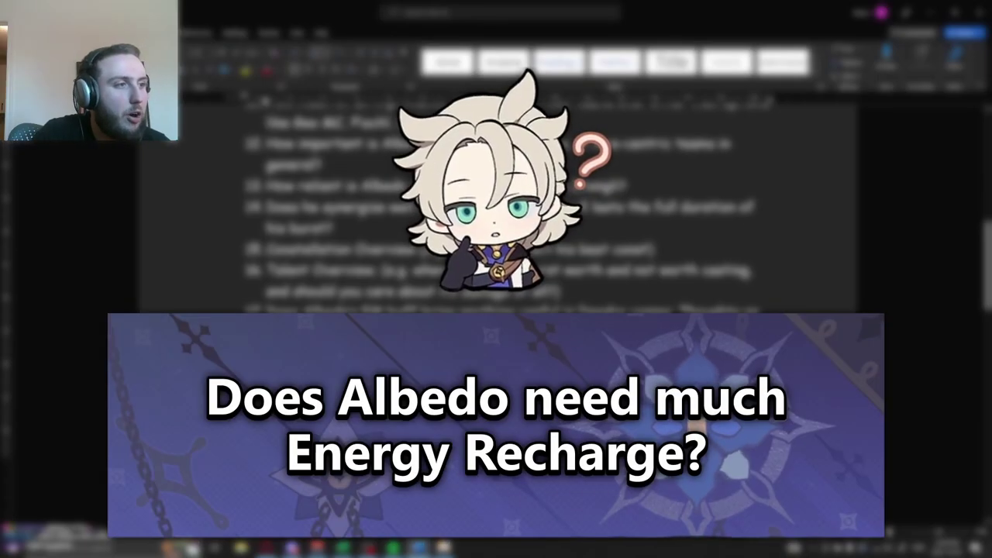
In the Word question list, highlight question 18 about ER and question 17 about Albedo in Dendro comps.
drag(303, 355, 423, 356)
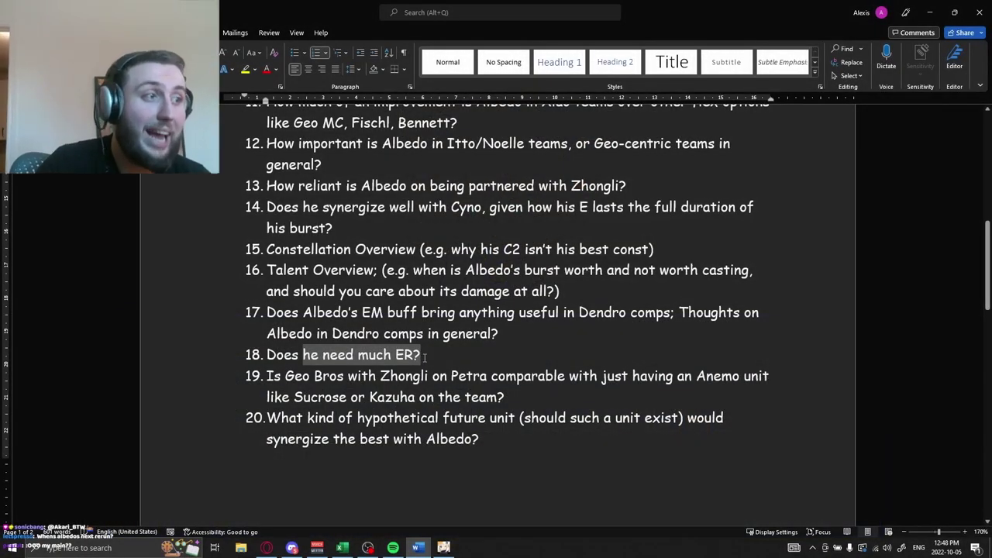
click(365, 334)
triple_click(515, 333)
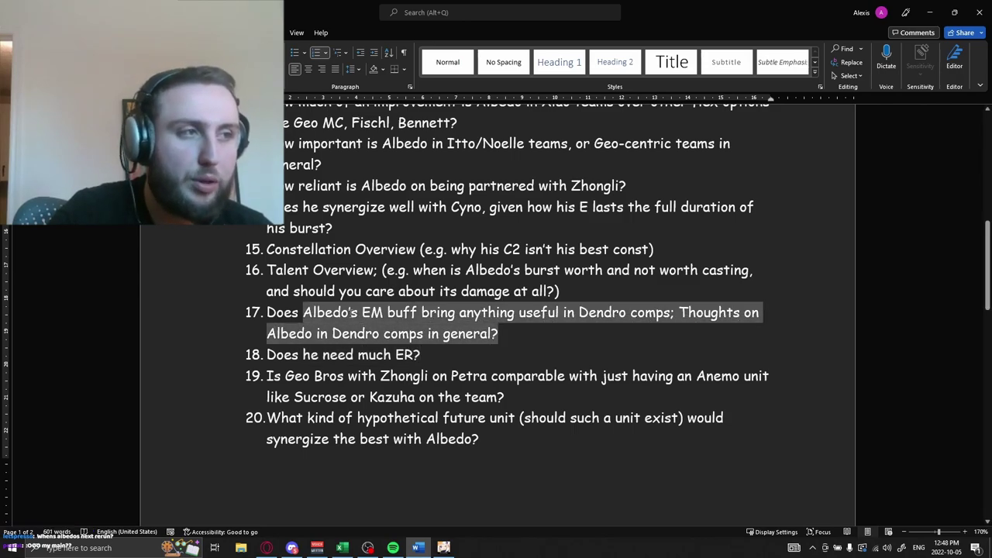
click(494, 334)
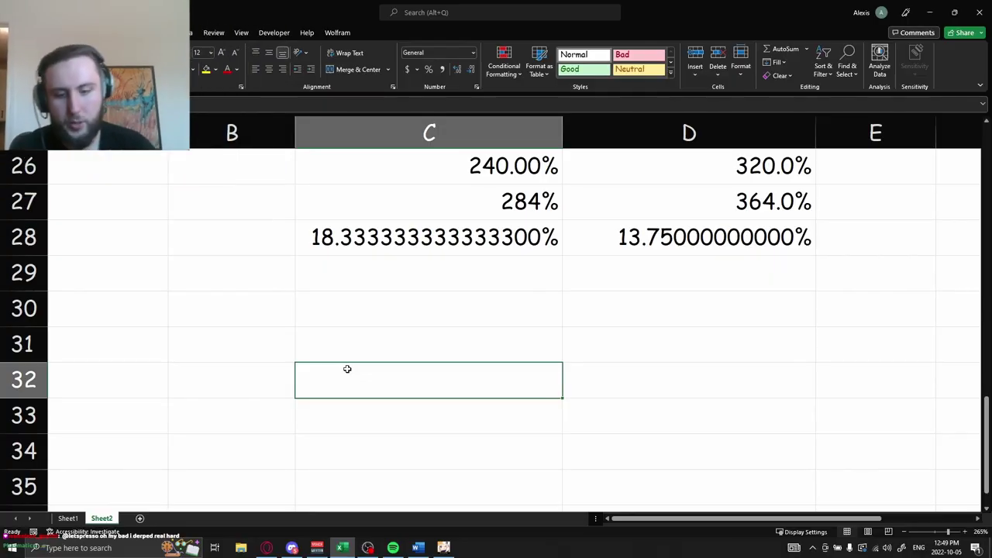
In Excel's Sheet2, calculate =2/3*10 in cell C32.
text(=2/3*)
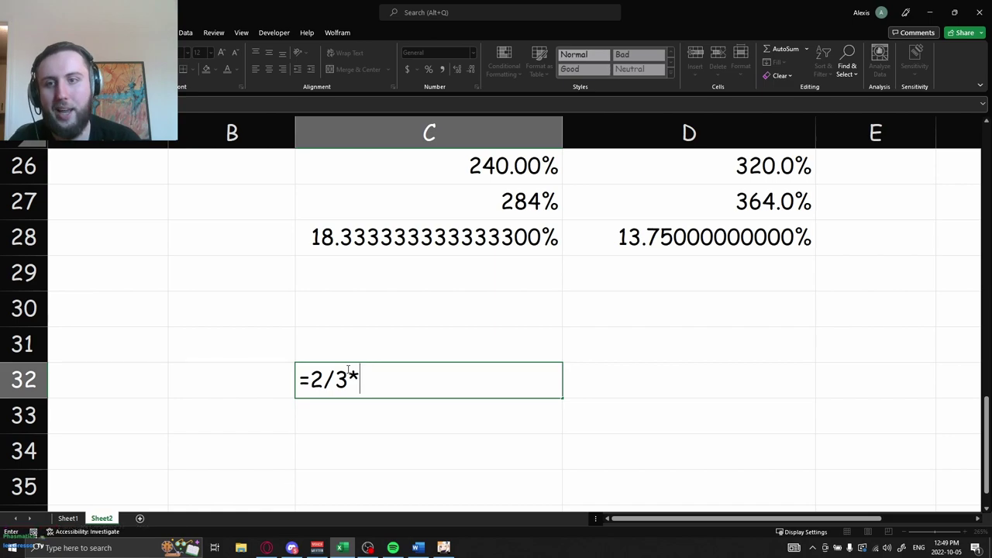
text(10)
key(ctrl+Return)
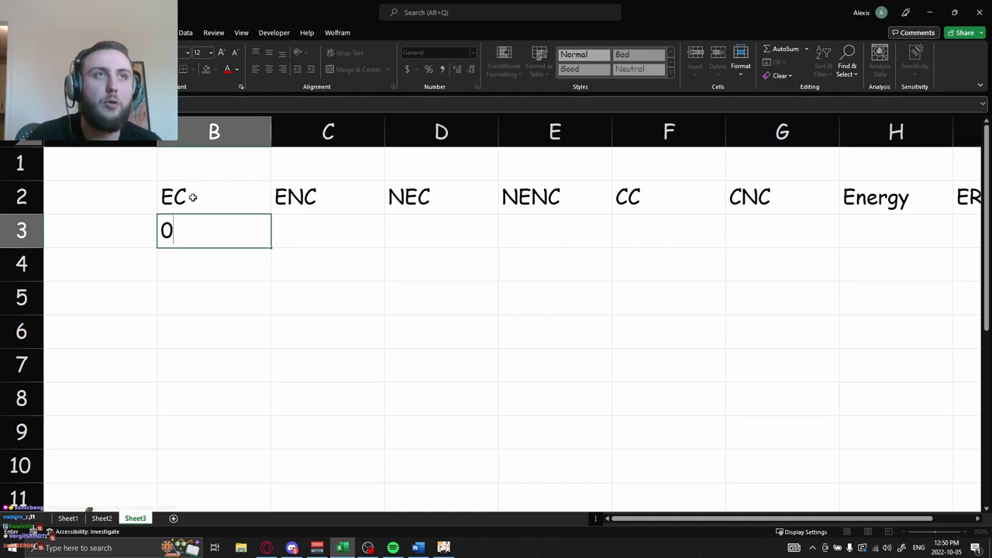
On Sheet3, enter 2/3 as the EC value in B3 and begin the ENC formula in C3 with =6.
key(BackSpace)
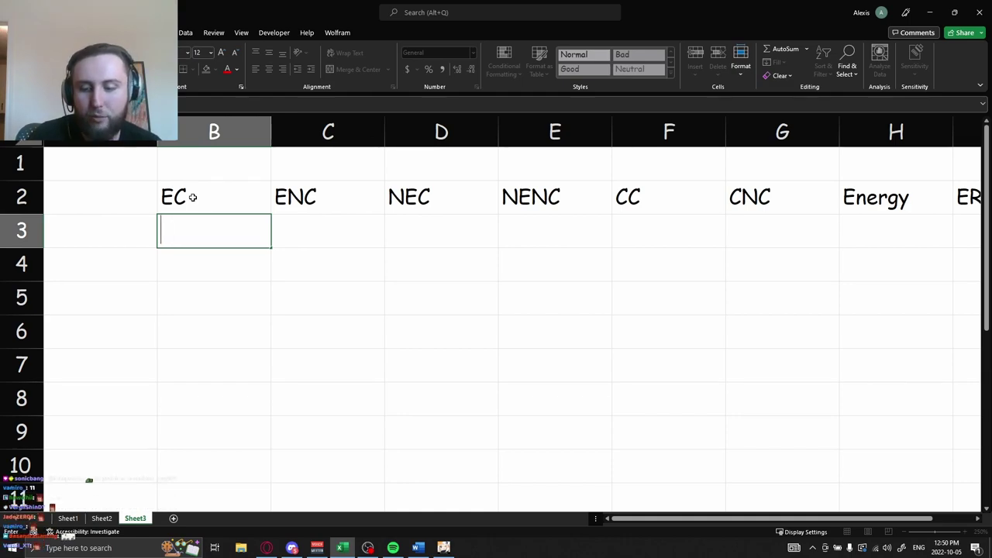
text(2/3)
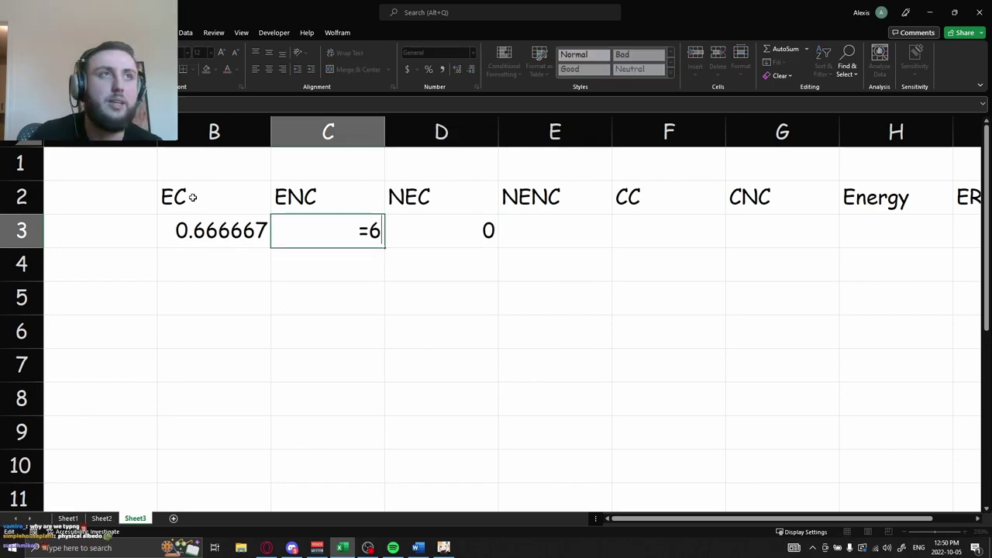
key(Tab)
key(Tab)
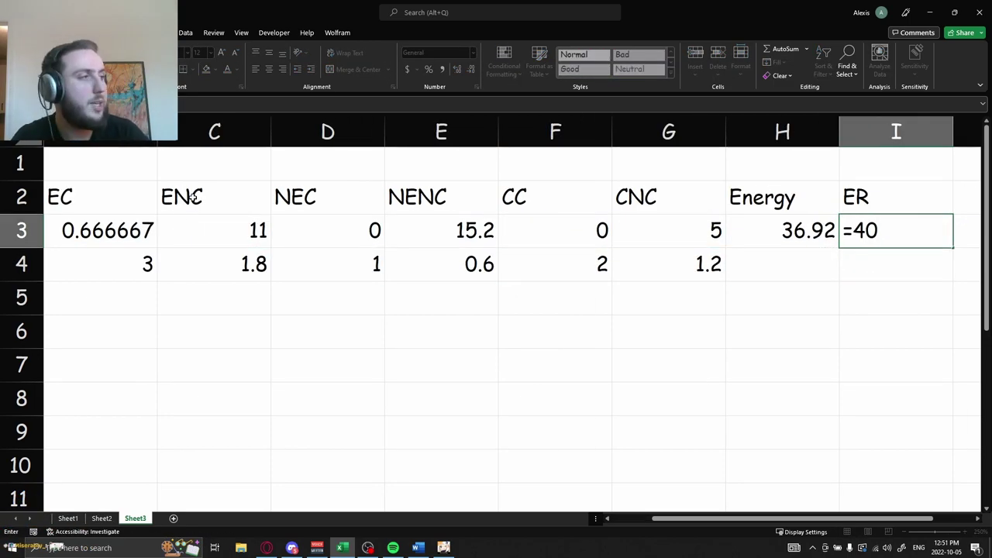
Calculate the ER requirement in I3 with the formula =40/H3.
key(Left)
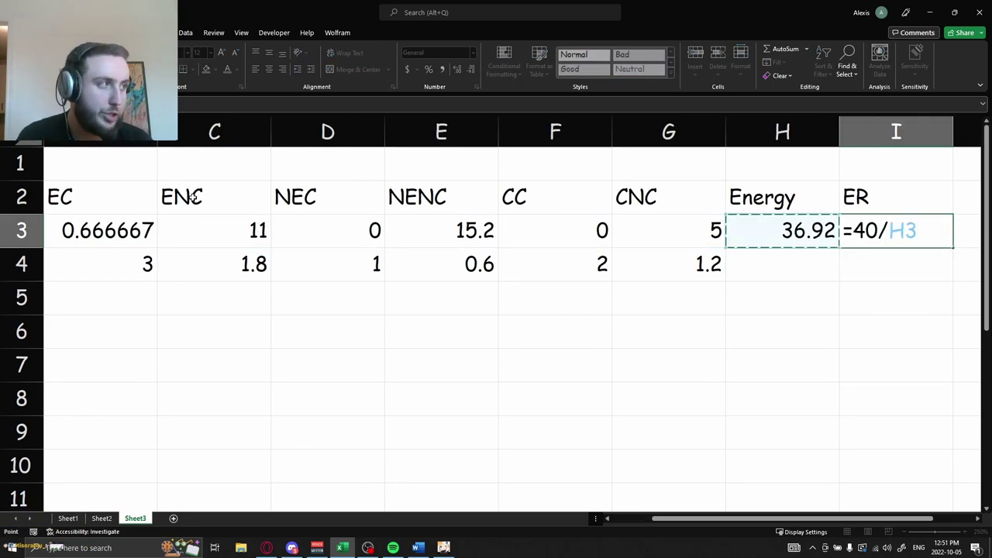
key(Return)
Shorten the ENC formula in C3 to =6 and check the recalculated ER in I3.
key(Up)
key(Left)
key(Left)
key(Left)
key(Left)
key(Left)
key(Left)
key(Left)
key(Left)
key(Right)
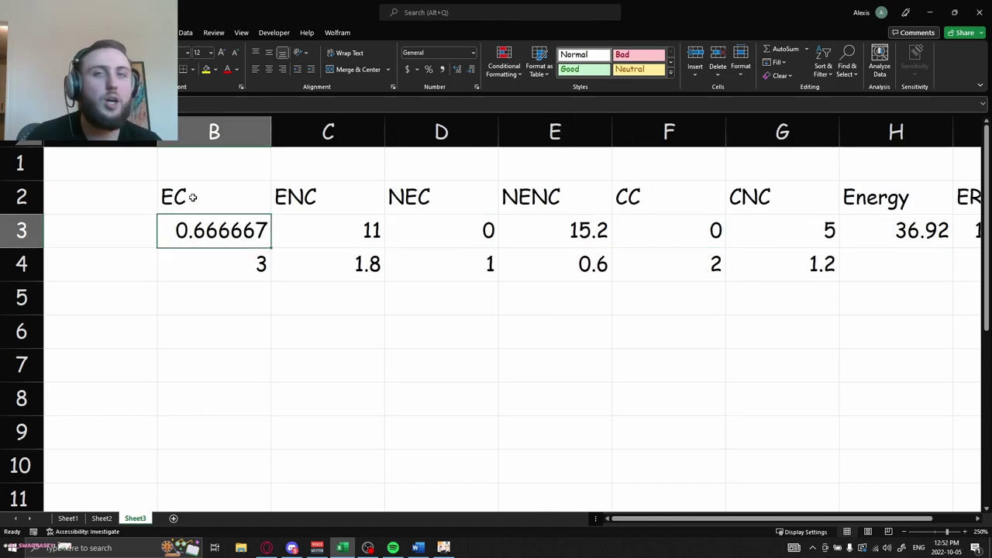
key(Right)
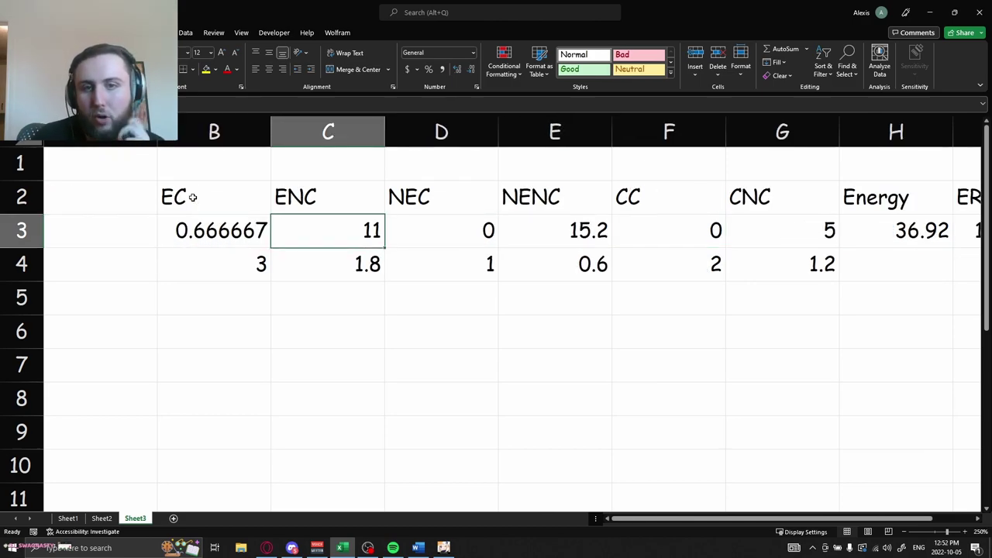
key(F2)
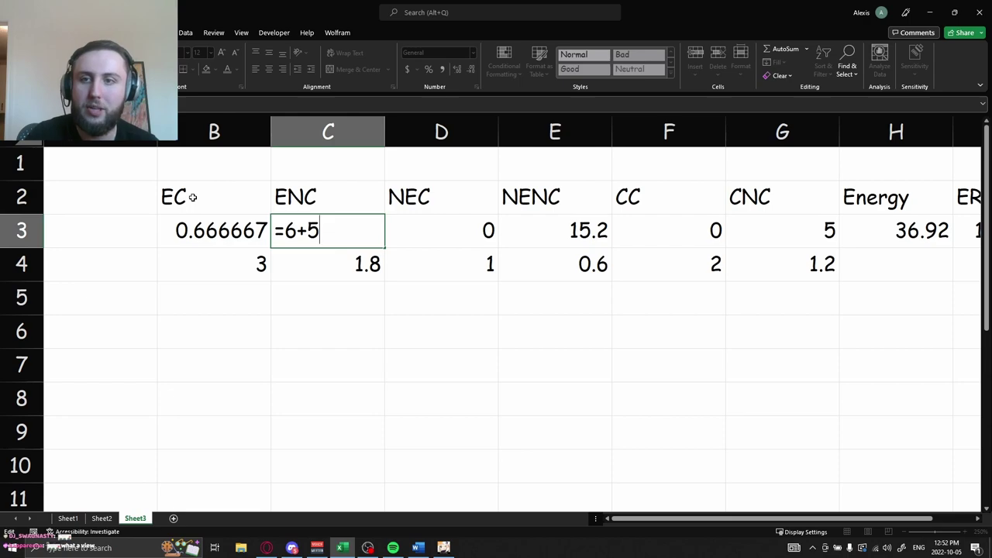
key(BackSpace)
key(BackSpace)
key(Tab)
key(ctrl+Right)
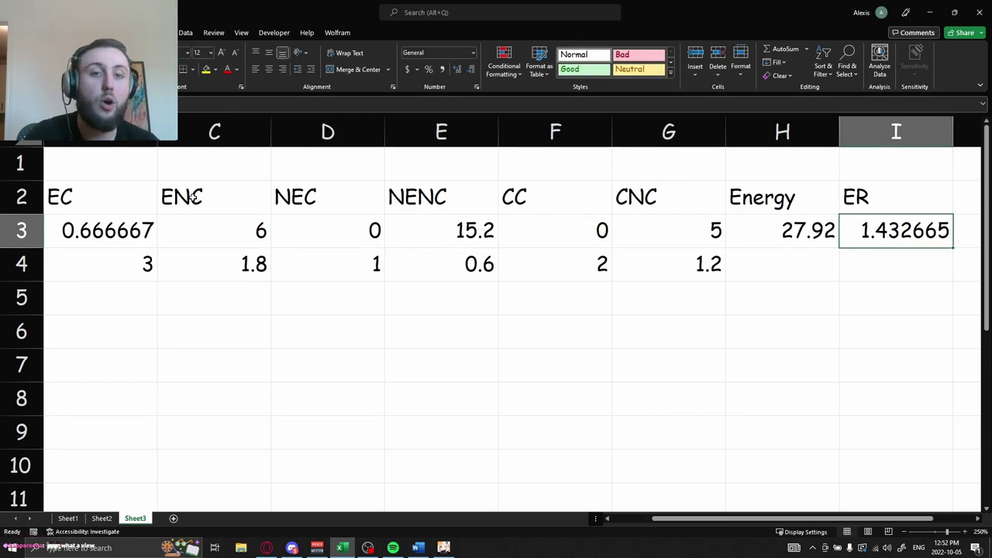
Go back to the ENC cell C3 and re-enter its formula starting with =6.
key(ctrl+Left)
key(ctrl+Left)
key(Right)
key(Right)
text(=6)
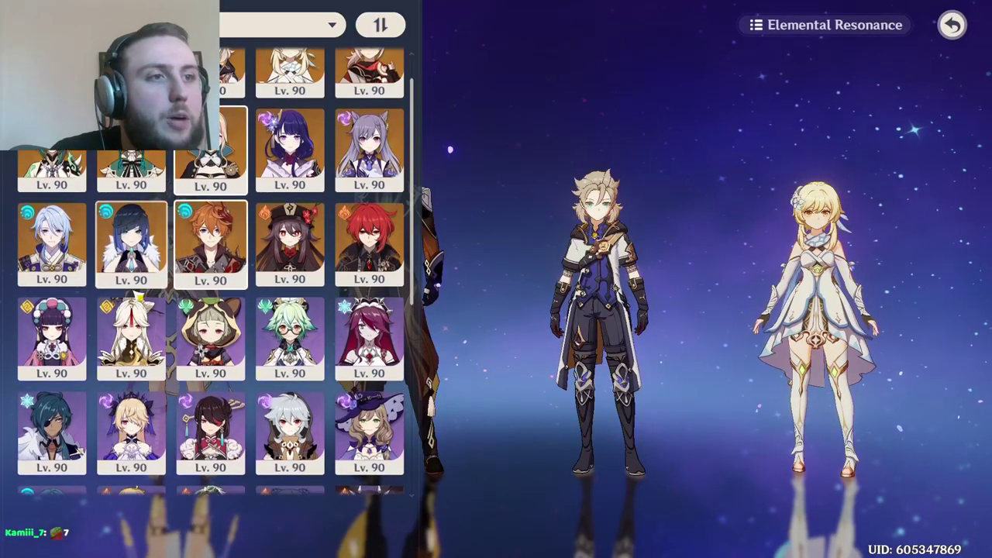
In Genshin Impact, replace Ningguang's Thrilling Tales of Dragon Slayers with another catalyst and open her empty hourglass artifact slot.
click(299, 535)
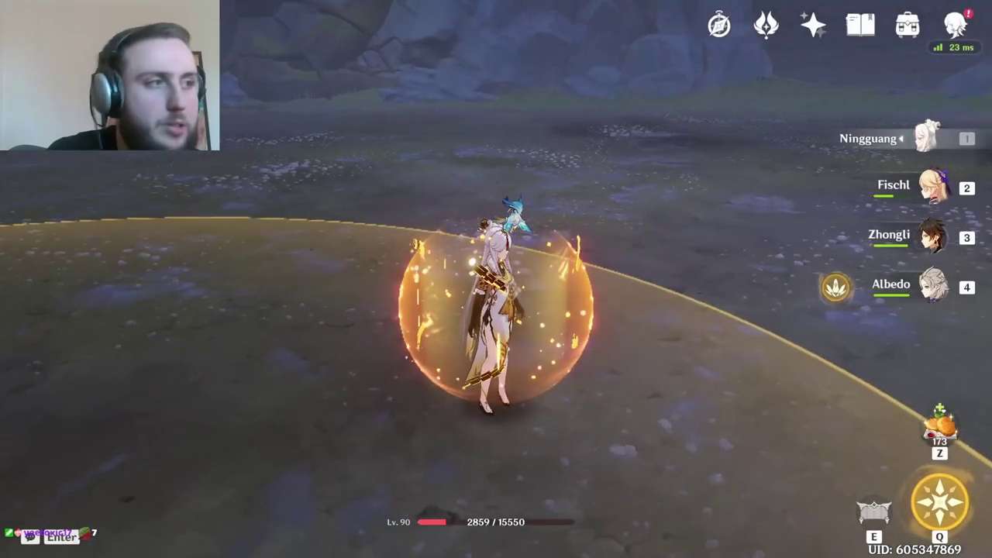
key(c)
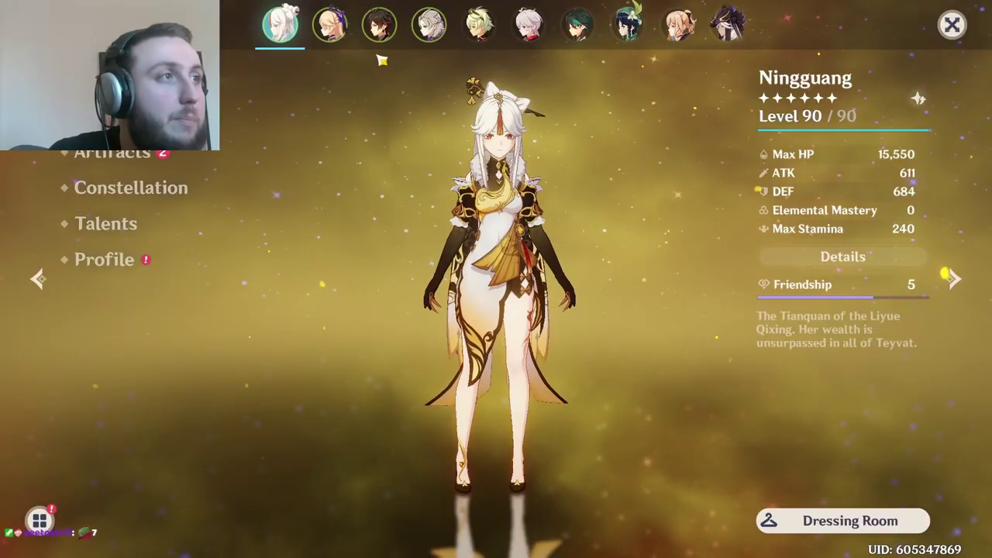
click(109, 116)
click(101, 117)
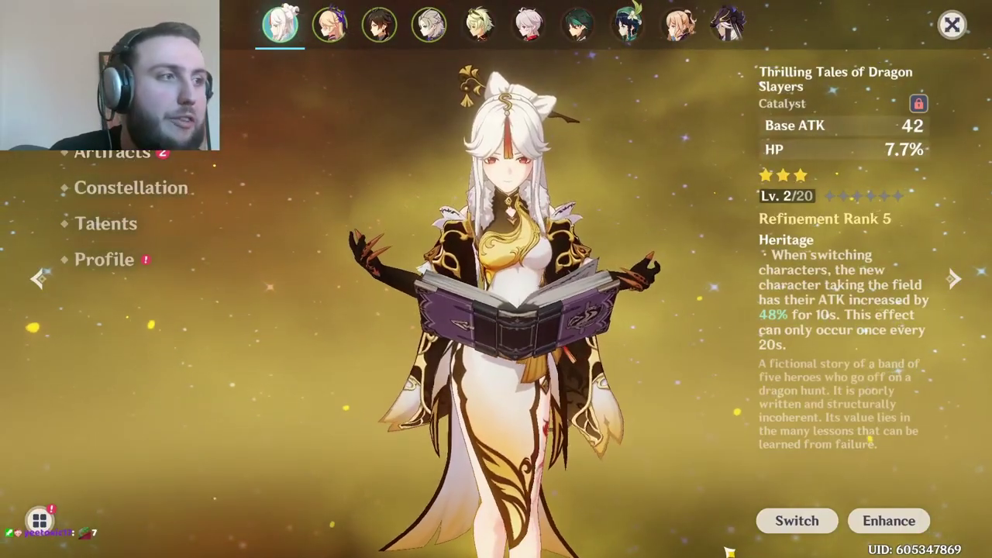
click(796, 521)
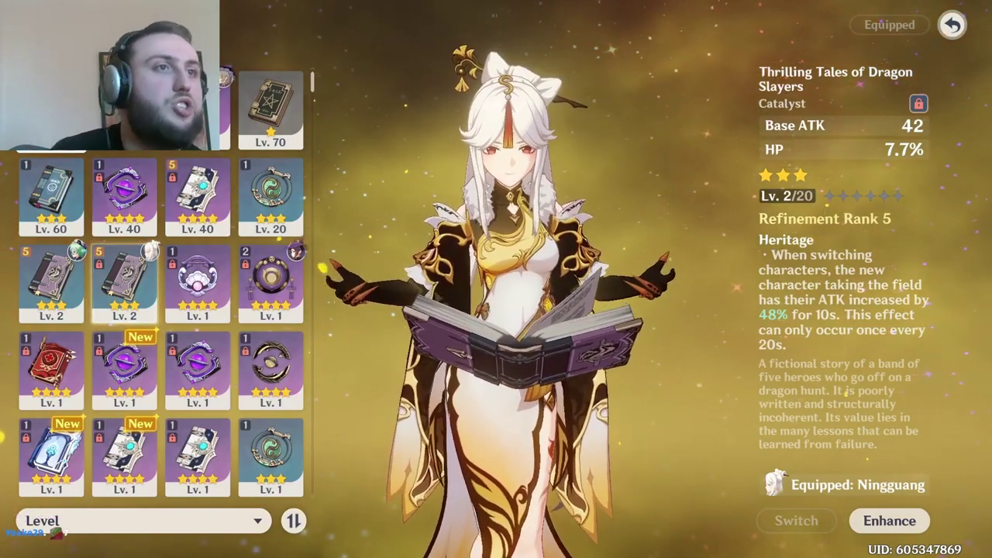
click(51, 108)
click(796, 521)
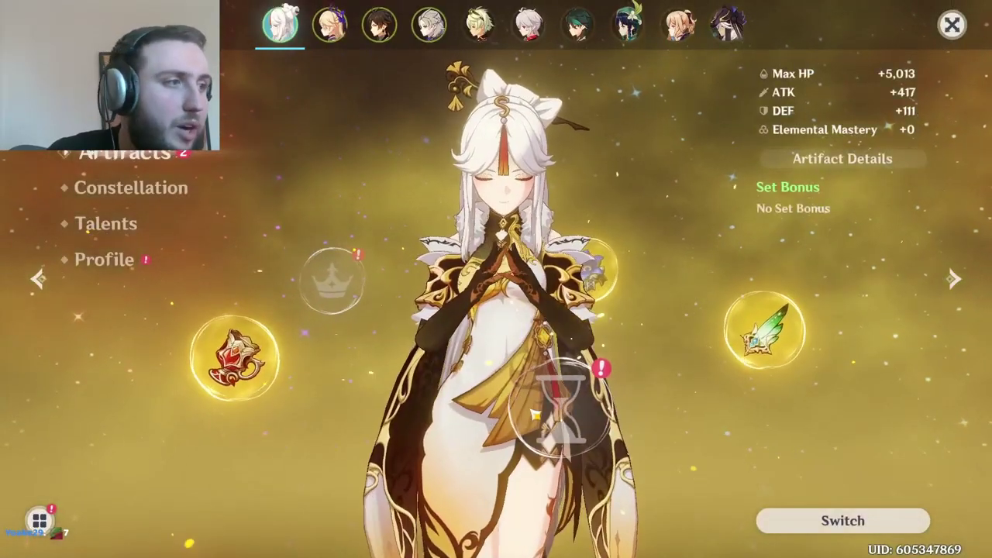
click(536, 415)
click(64, 24)
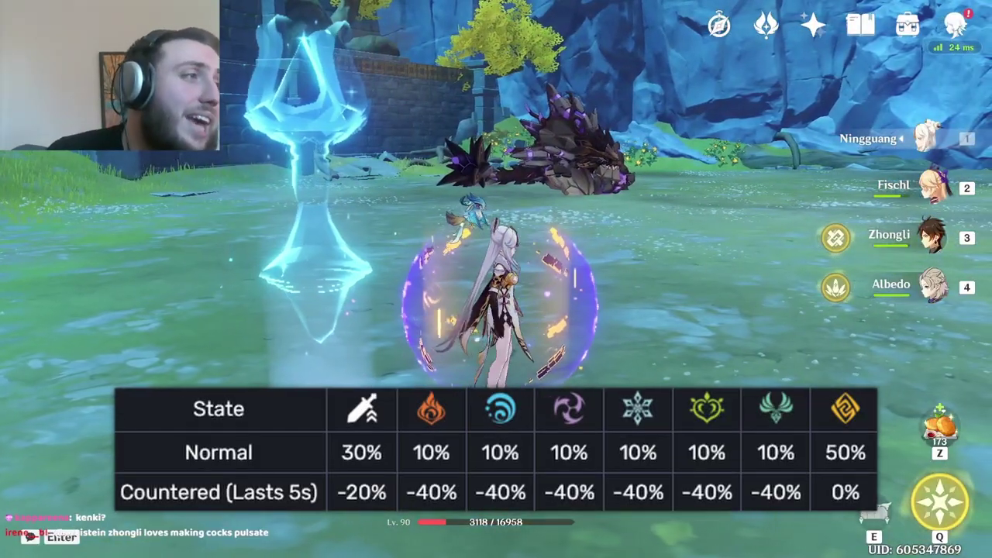
Fight the Primo Geovishap using the elemental skills and bursts of Zhongli, Fischl and Ningguang.
key(w)
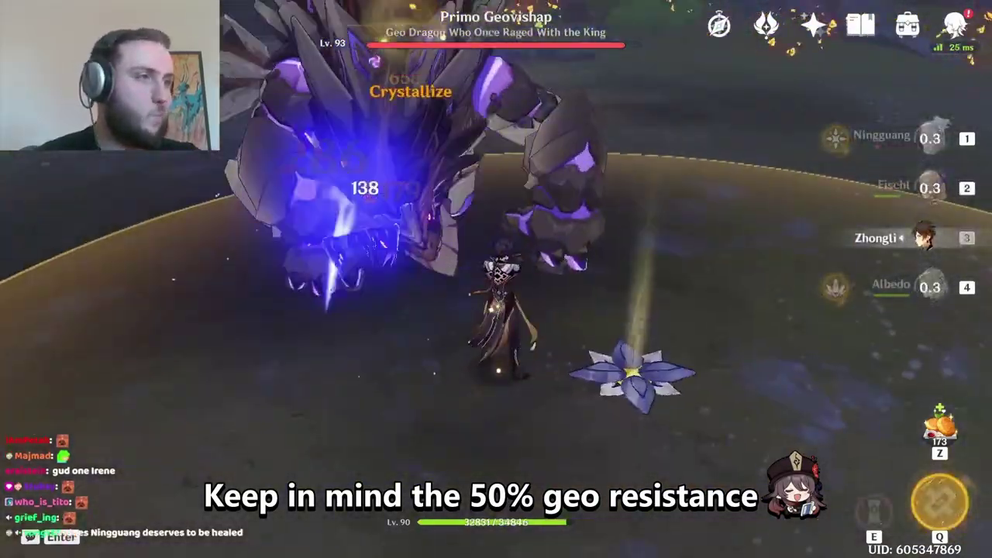
key(e)
key(q)
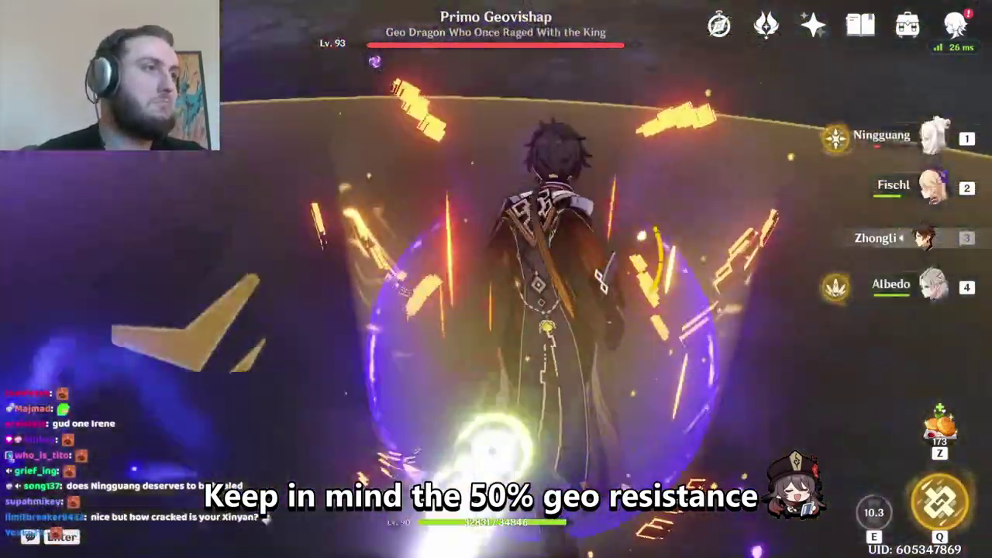
key(2)
key(q)
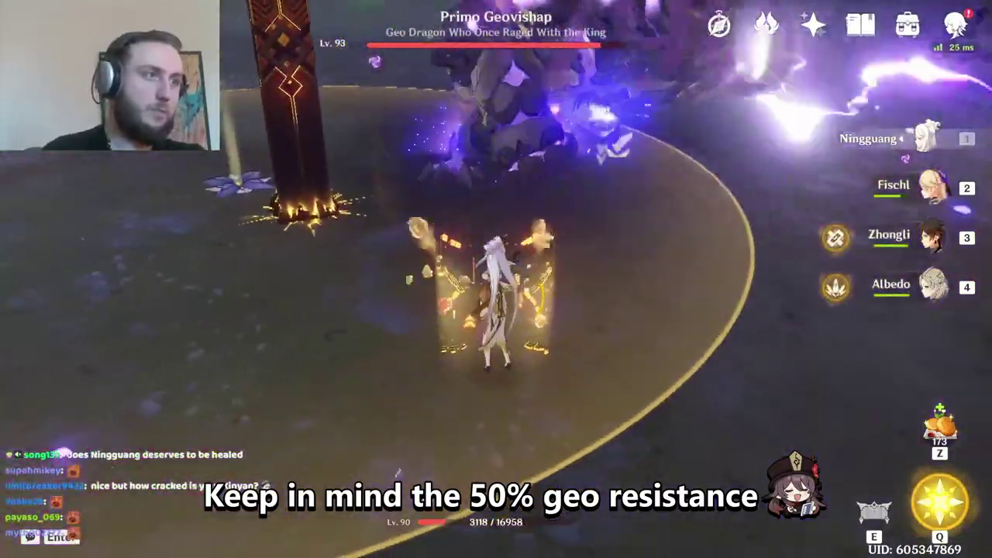
key(e)
key(q)
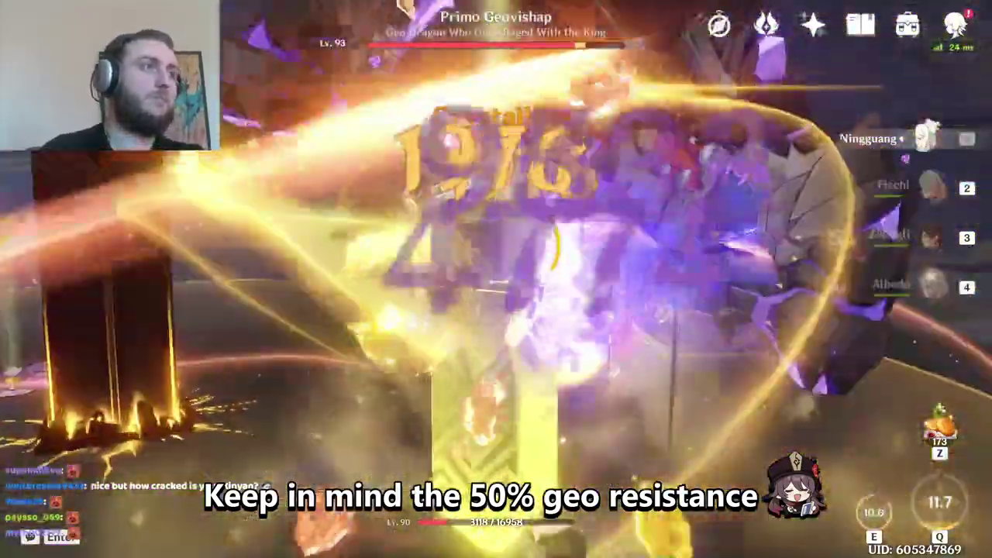